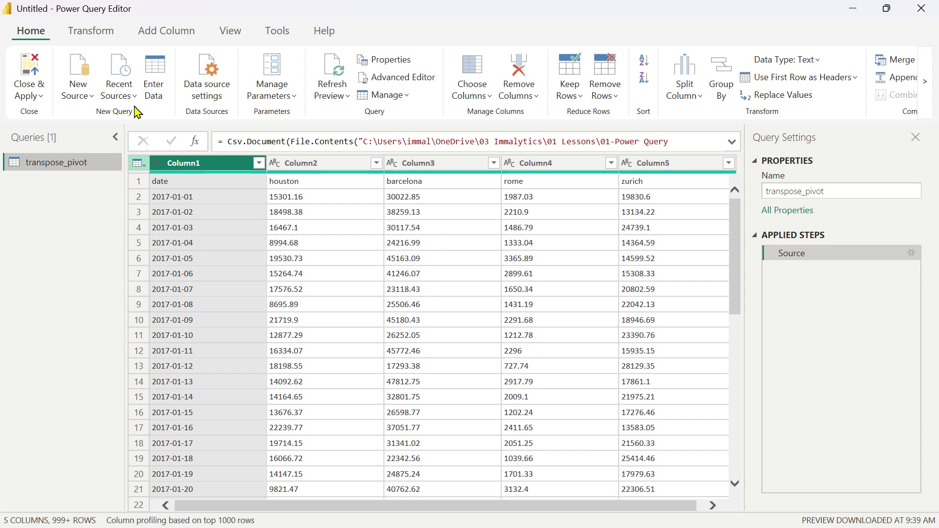
Promote the first row of the transpose_pivot table to column headers and narrow the query list slightly.
click(92, 32)
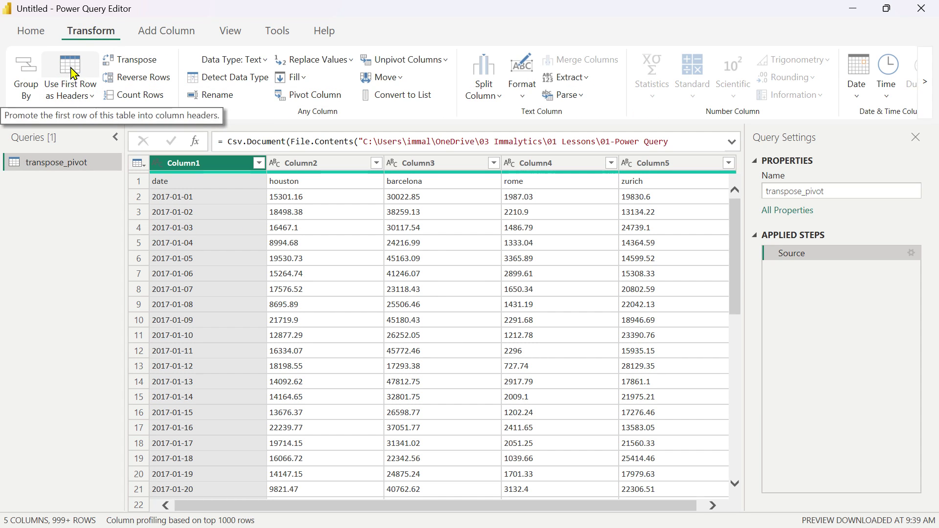
click(75, 74)
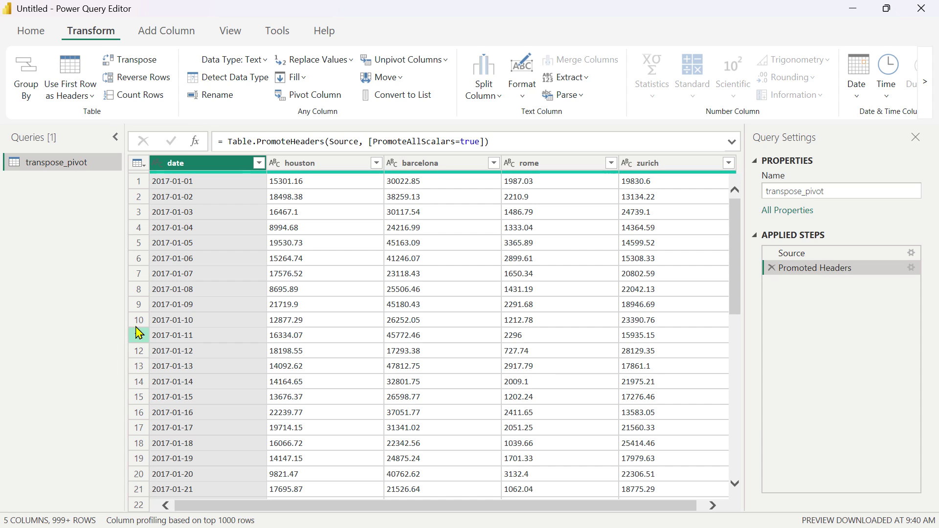
drag(119, 294, 113, 294)
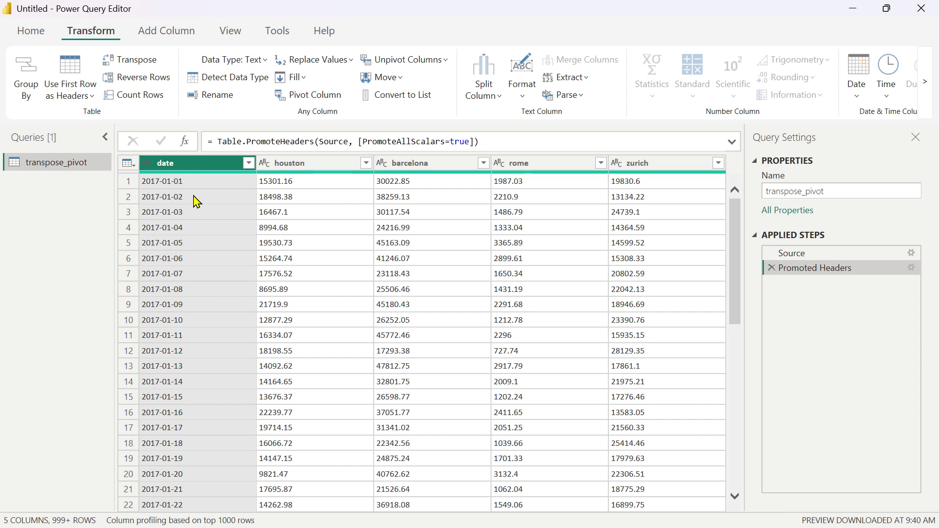
Review the date values and each city column in turn: houston, barcelona, rome and zurich.
scroll(211, 226, down, 9)
scroll(215, 228, up, 9)
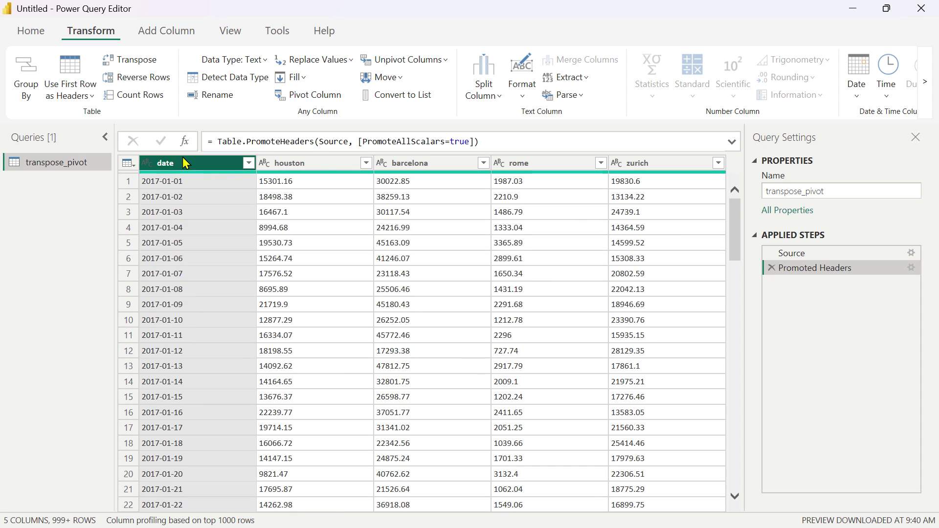
click(331, 170)
click(459, 168)
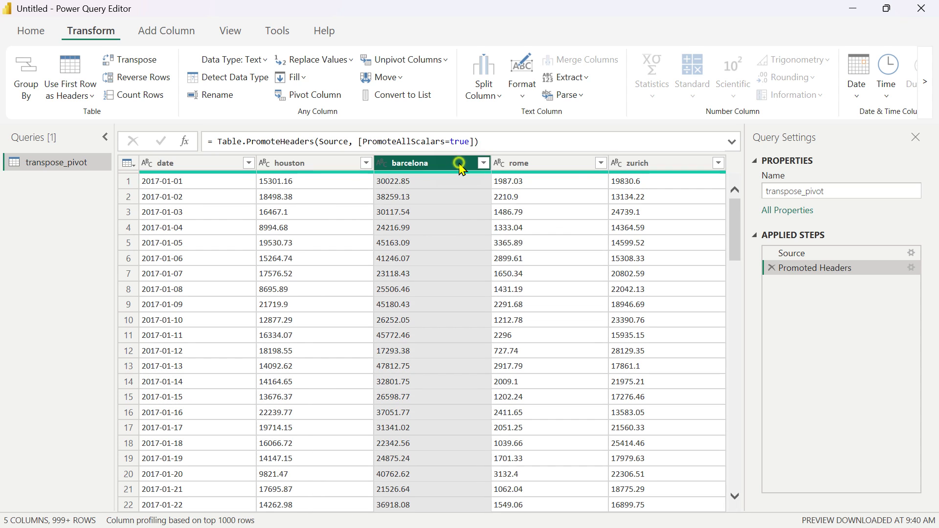
click(575, 171)
click(674, 172)
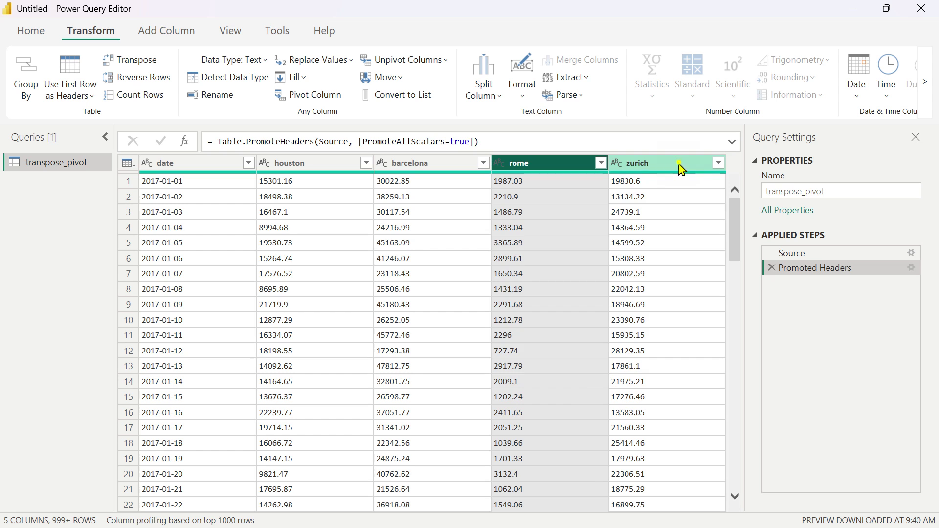
scroll(509, 345, down, 5)
scroll(511, 346, up, 5)
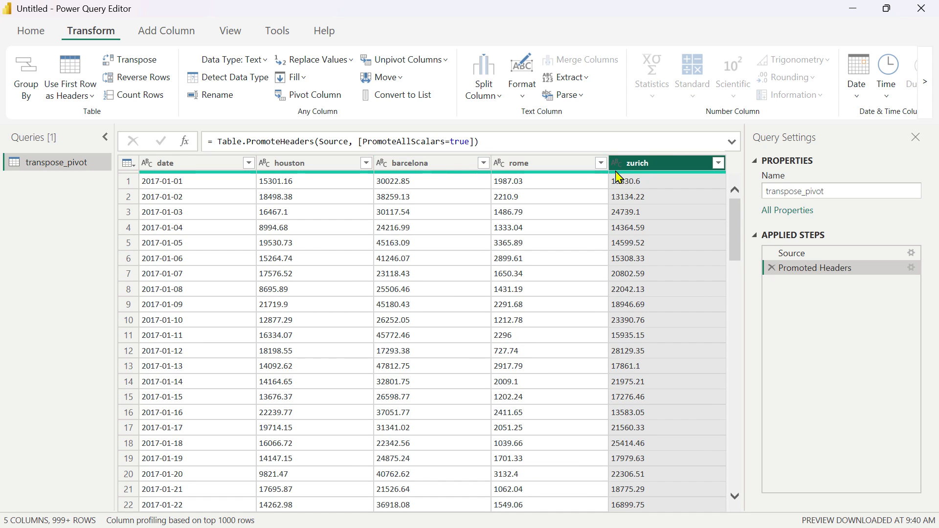
Compare the houston, barcelona and rome columns with the date column to examine how the table is laid out.
click(317, 172)
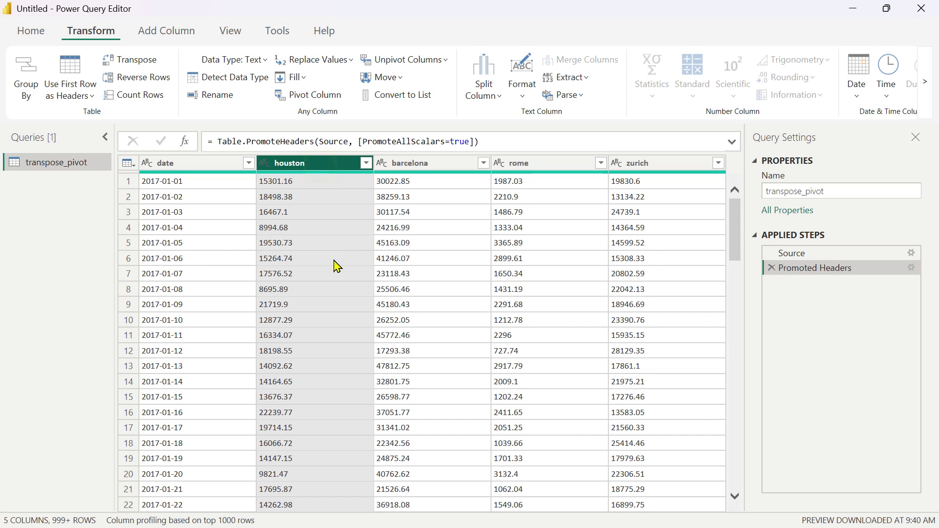
click(200, 167)
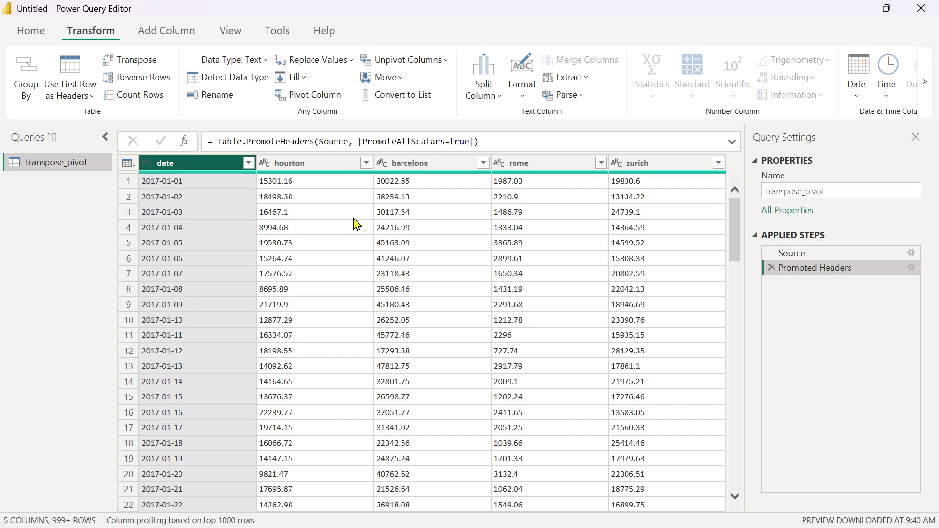
click(319, 171)
click(439, 171)
click(529, 174)
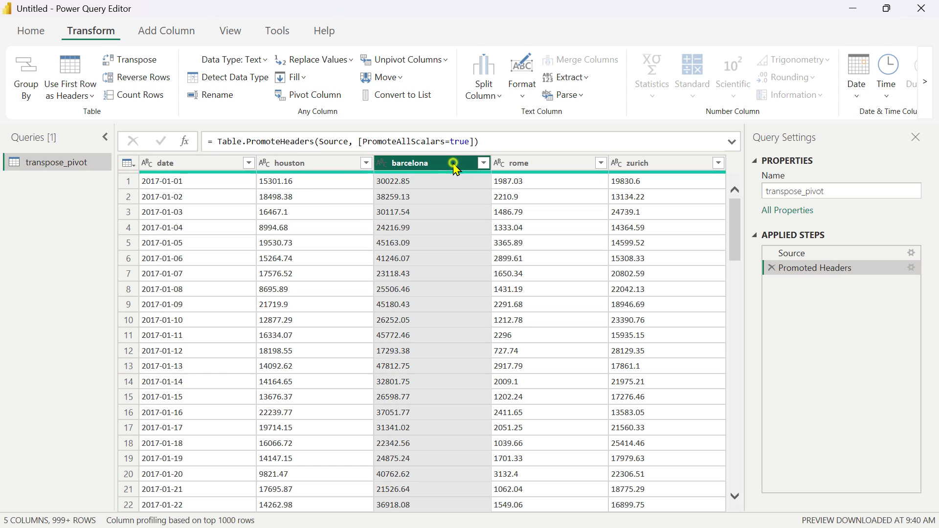
click(180, 174)
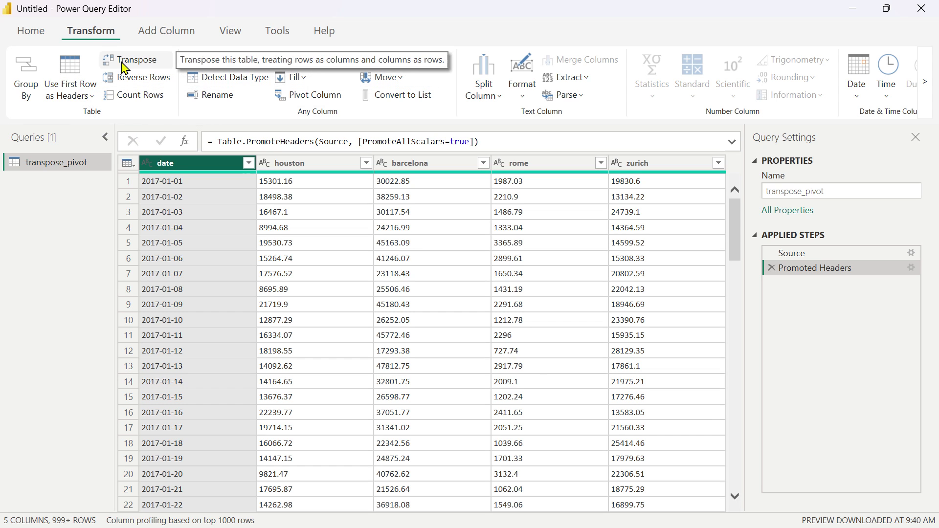
click(306, 164)
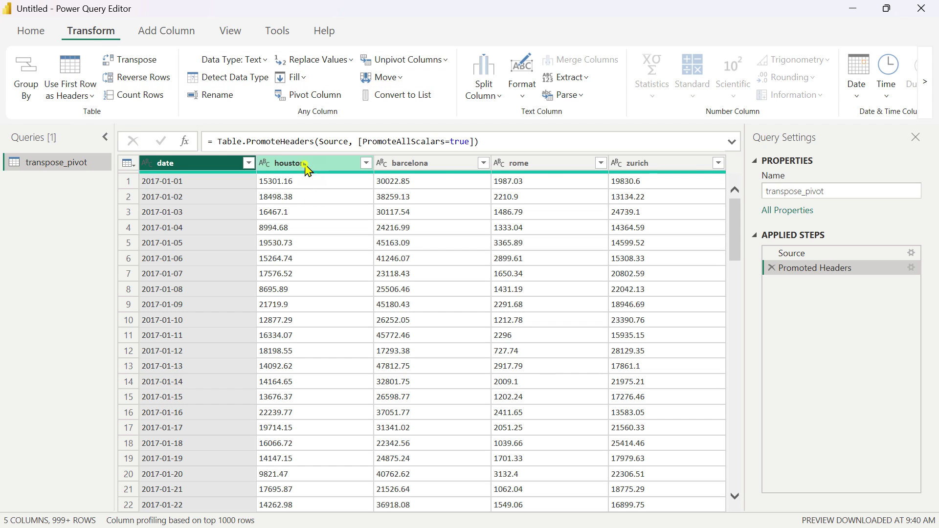
click(430, 164)
click(548, 163)
click(188, 166)
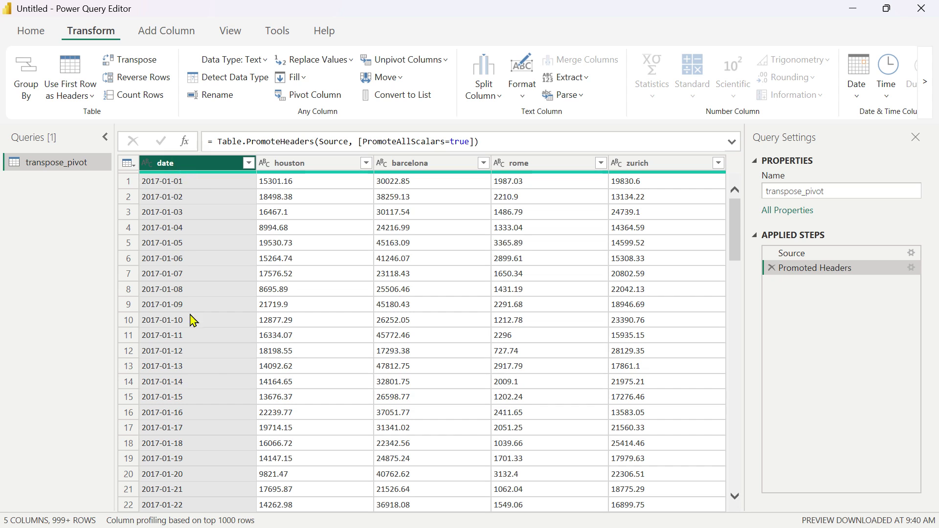
Transpose the table and inspect its first row and first column.
click(133, 63)
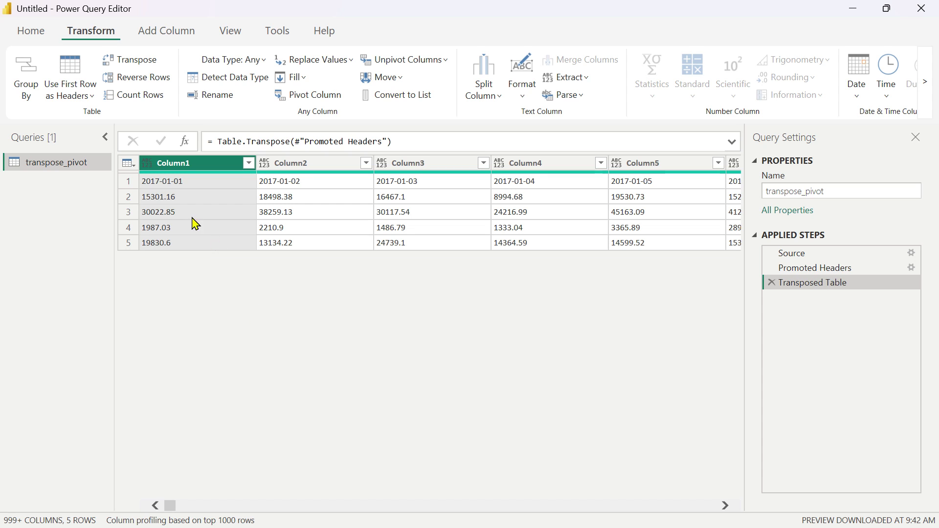
click(129, 185)
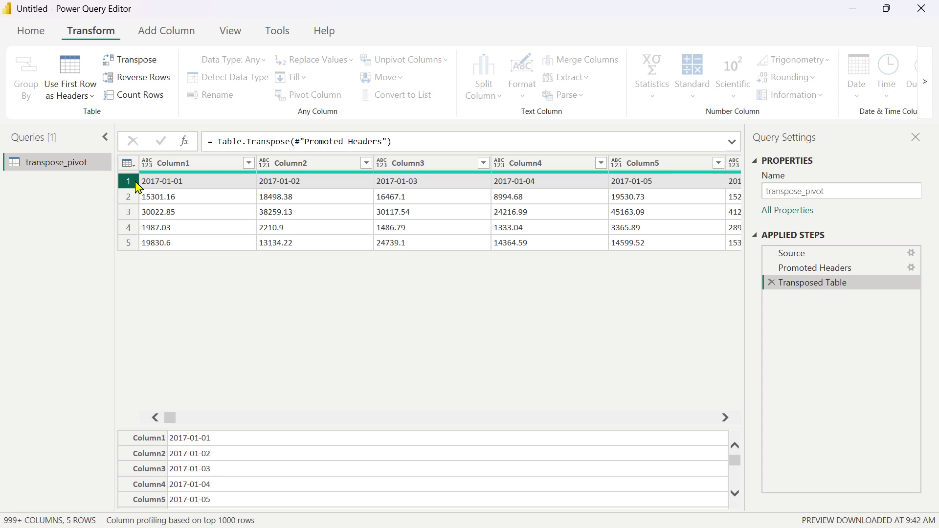
click(208, 164)
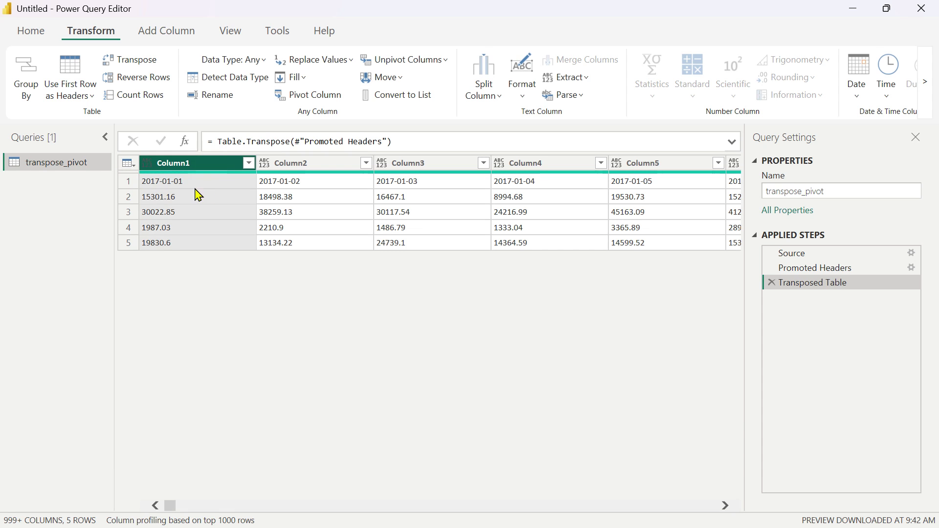
Compare the Promoted Headers and Transposed Table steps, matching the date and houston columns with the first two transposed rows.
click(804, 273)
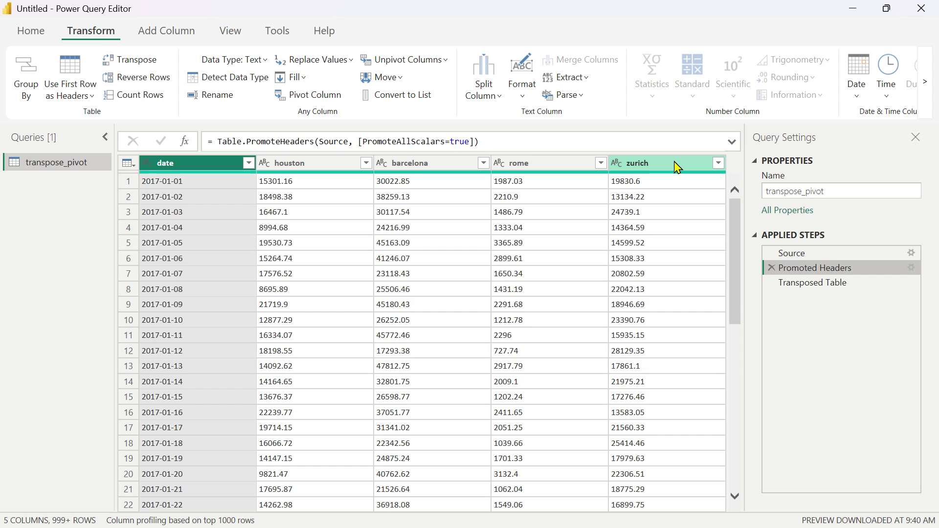
click(806, 285)
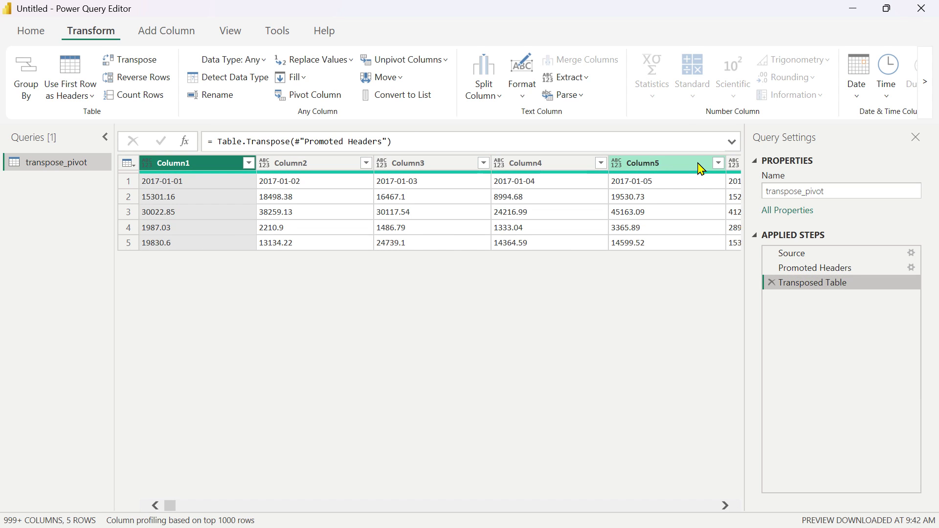
click(128, 186)
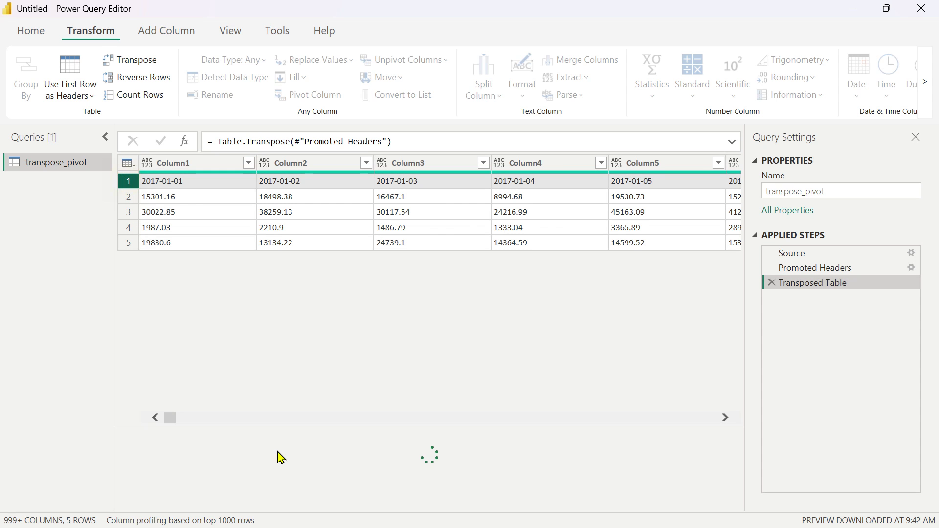
click(806, 269)
click(192, 164)
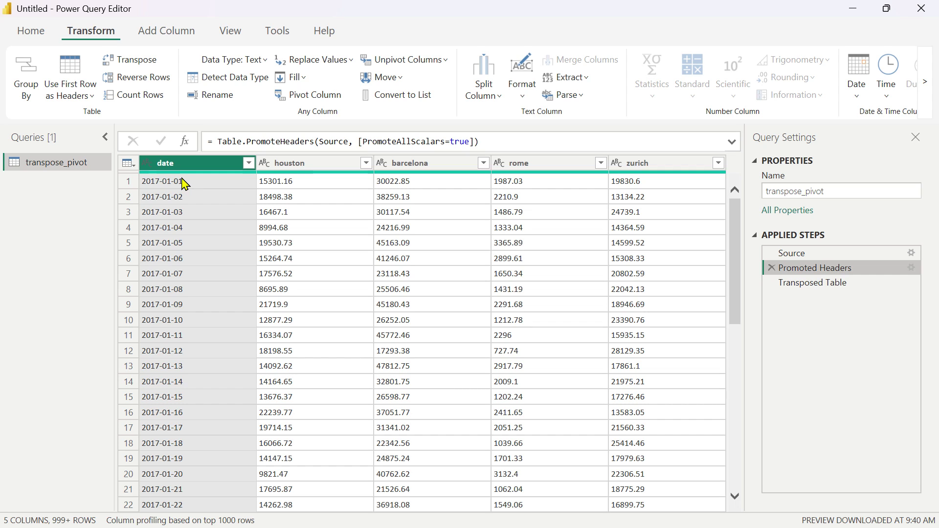
click(815, 286)
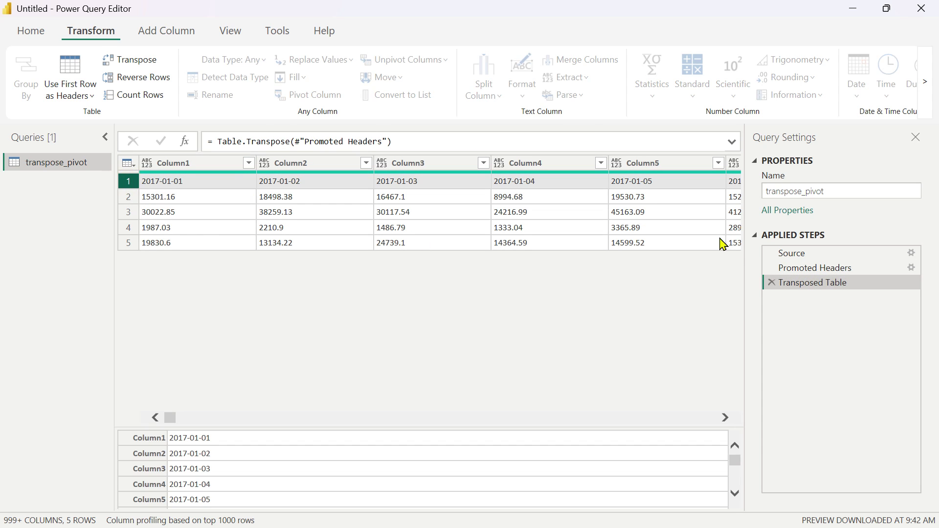
click(795, 268)
click(305, 164)
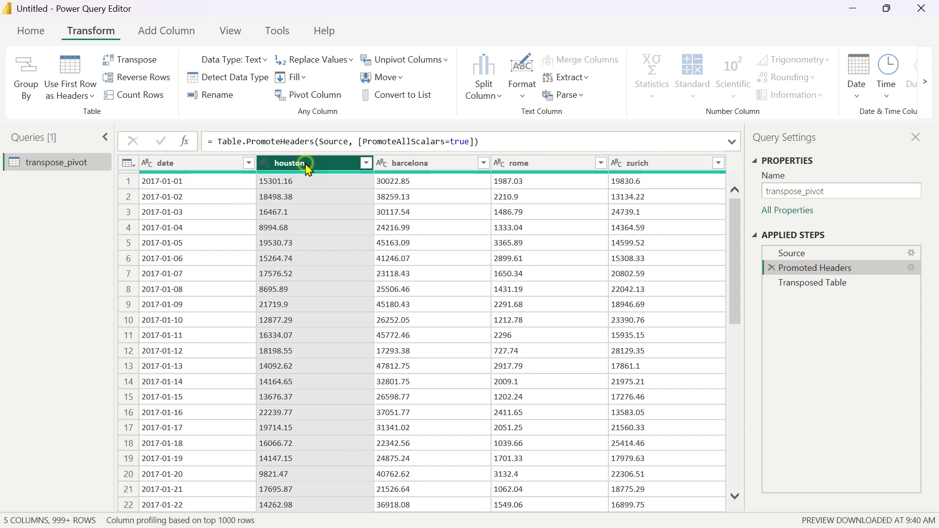
click(820, 283)
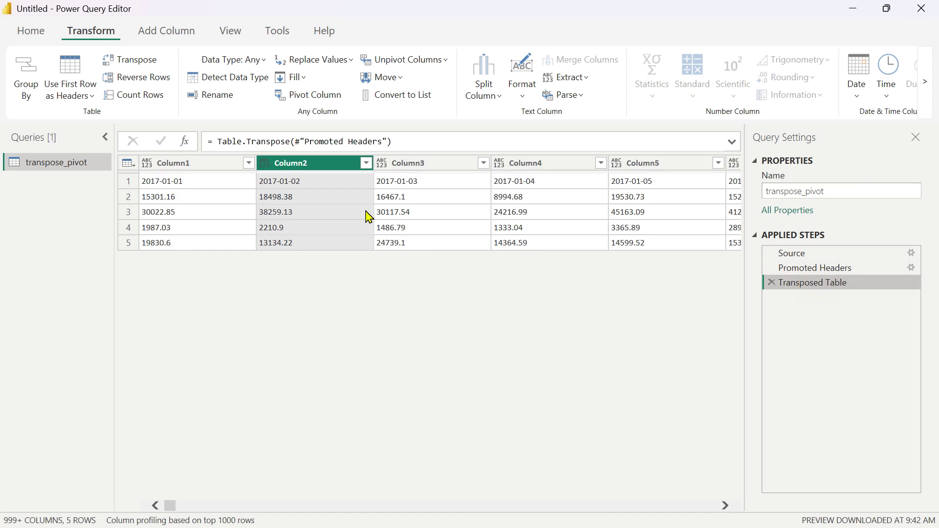
click(128, 197)
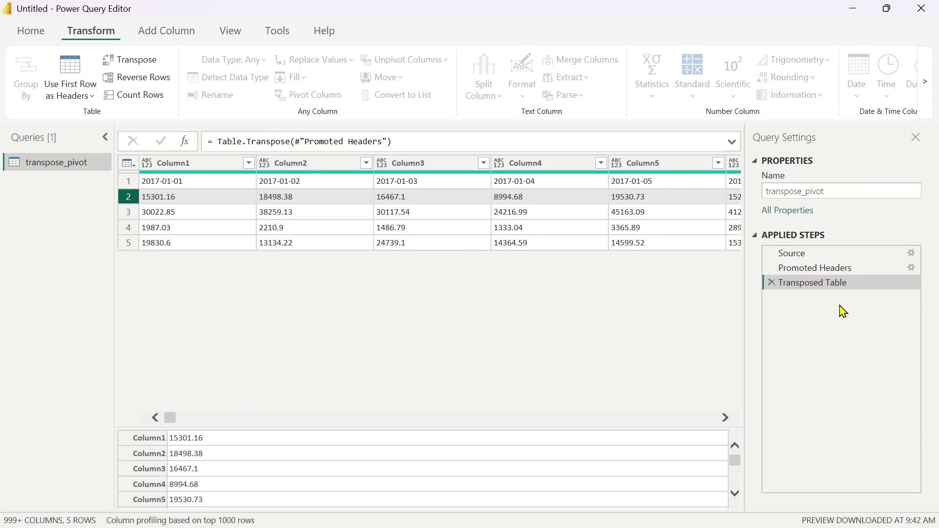
Check the Source step, delete the Transposed Table step and return to Promoted Headers.
click(800, 257)
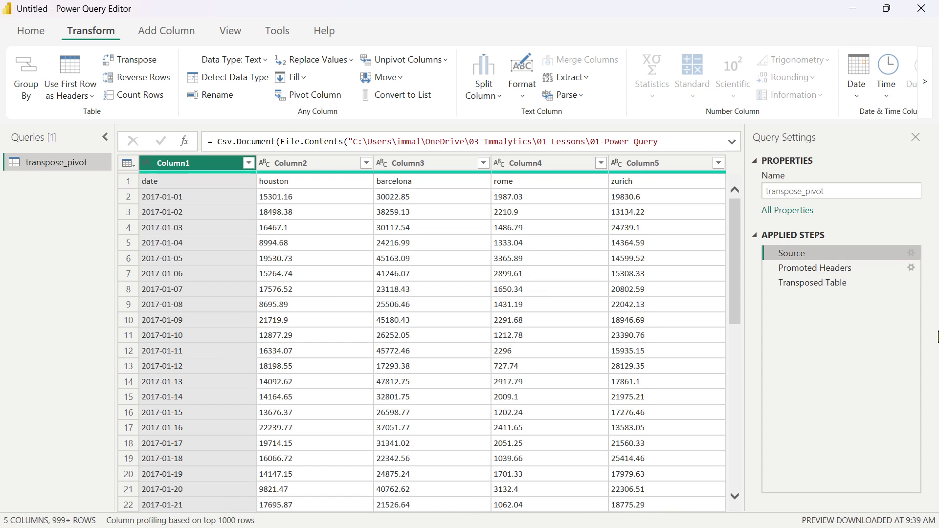
click(770, 283)
click(775, 269)
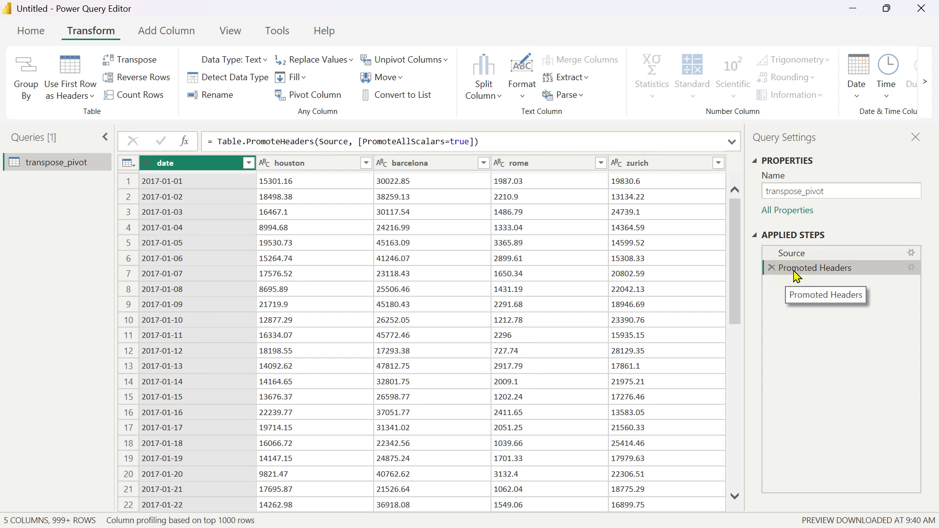
Try transposing the table with the rome column selected and again with houston selected, removing the Transposed Table step each time.
click(552, 167)
click(137, 60)
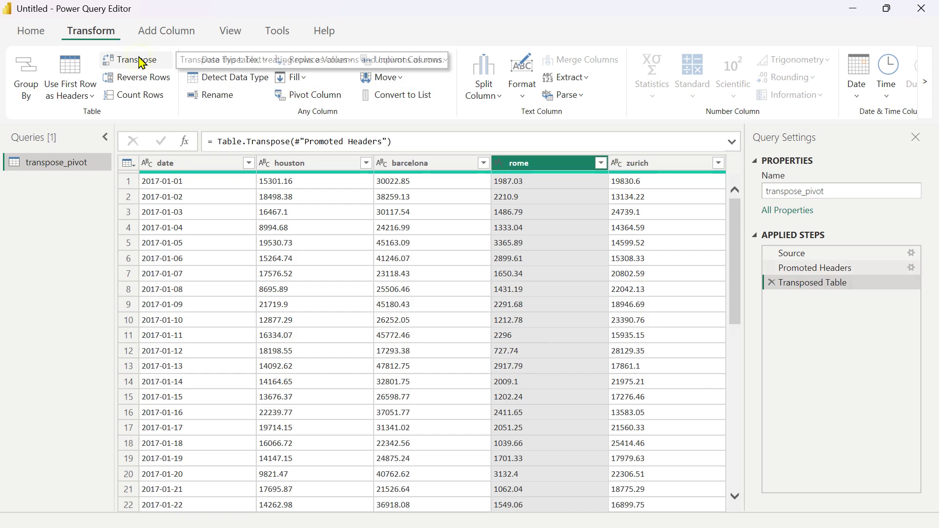
click(771, 282)
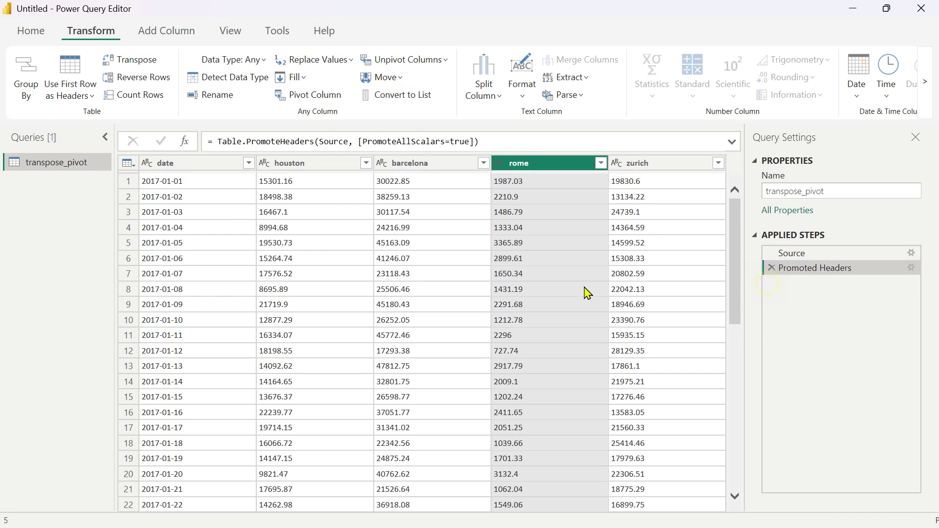
click(312, 164)
click(138, 60)
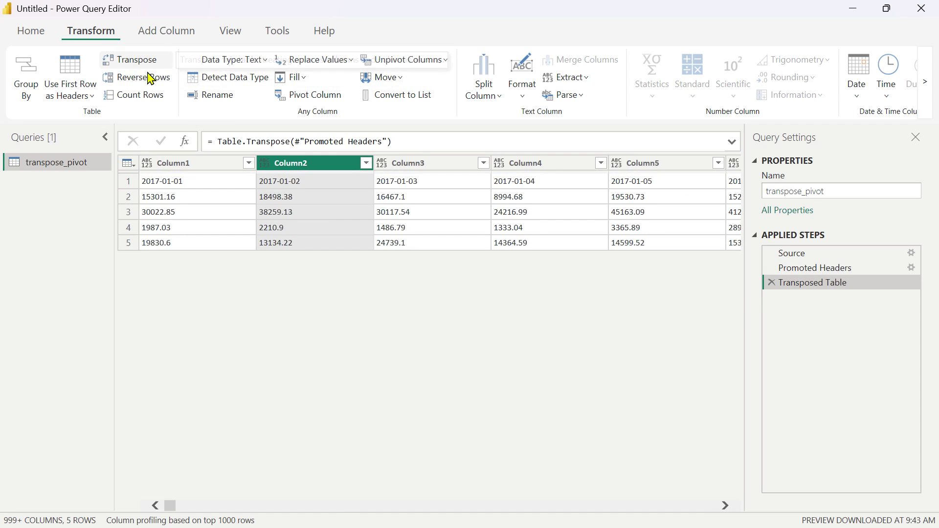
click(771, 282)
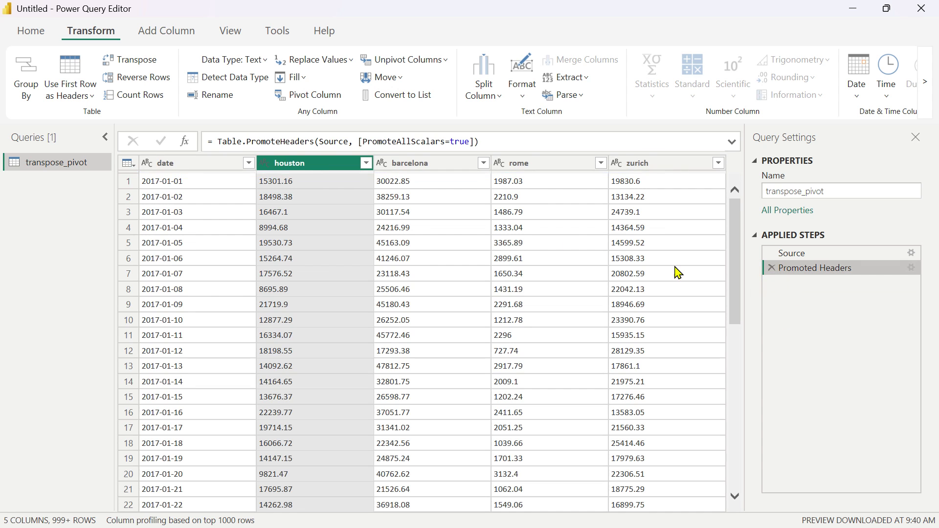
Try transposing the table as a whole once more and remove the Transposed Table step.
click(128, 163)
click(42, 252)
click(130, 59)
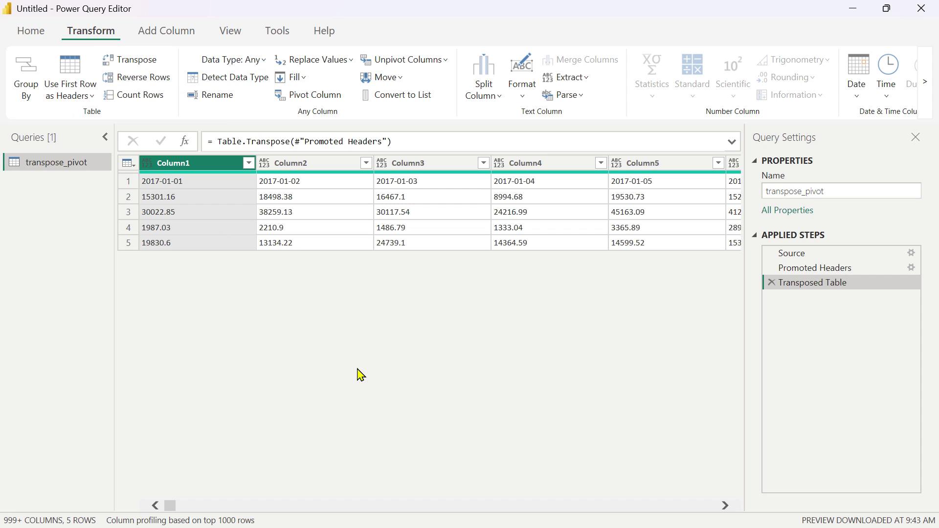
click(772, 282)
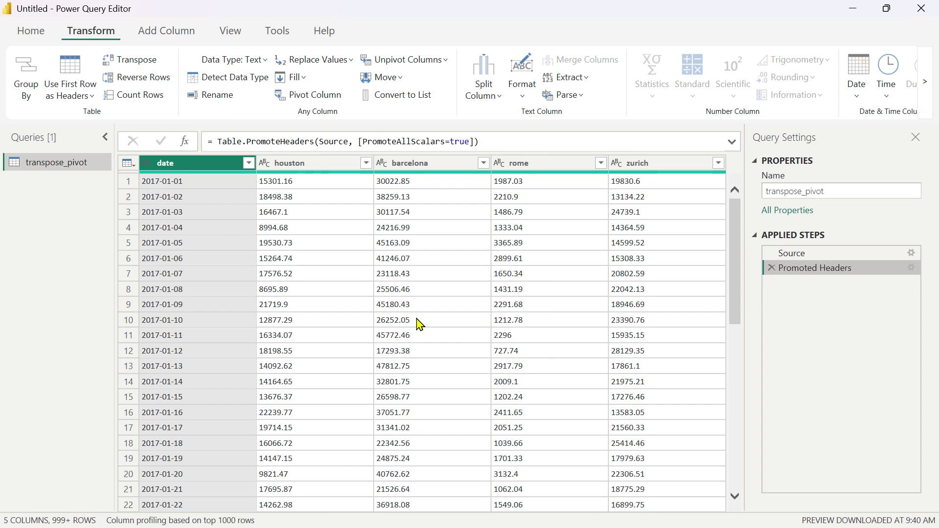
Examine the houston, barcelona and rome city columns one at a time in the promoted-headers table.
click(320, 164)
click(451, 166)
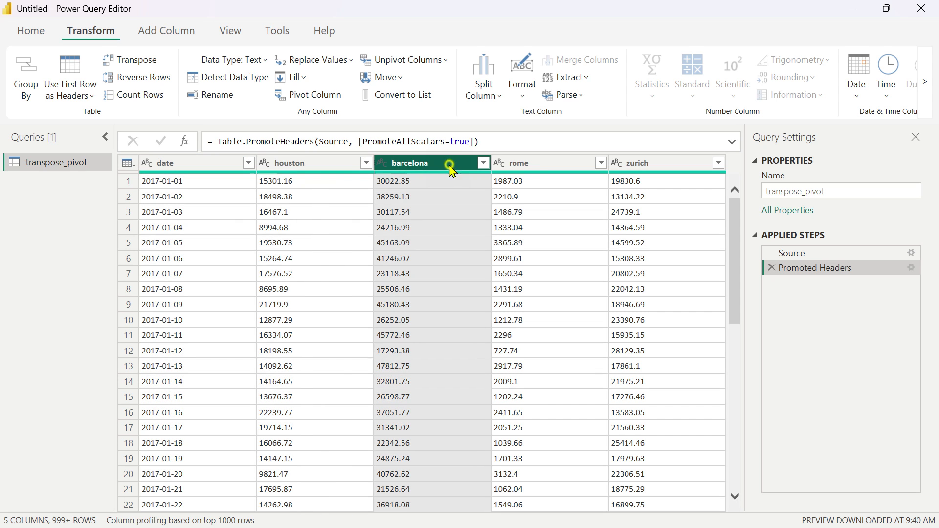
click(518, 166)
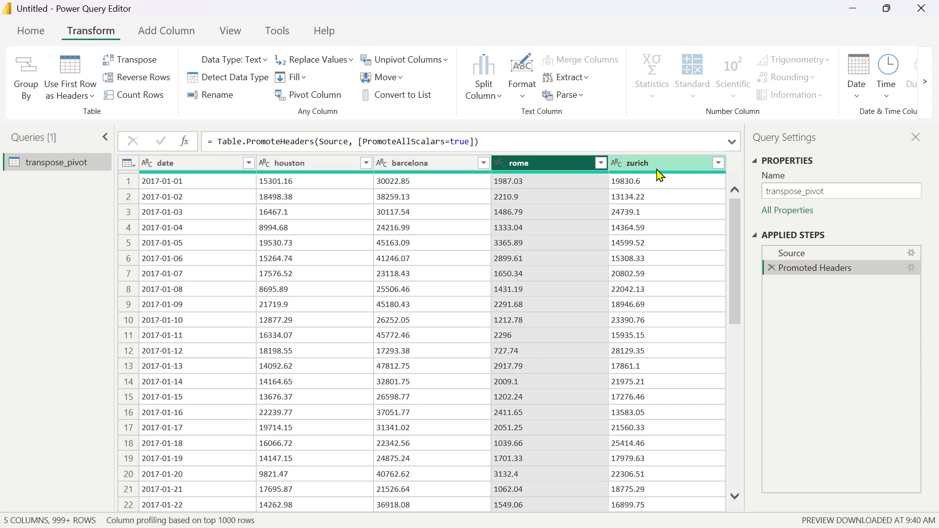
click(312, 170)
click(433, 169)
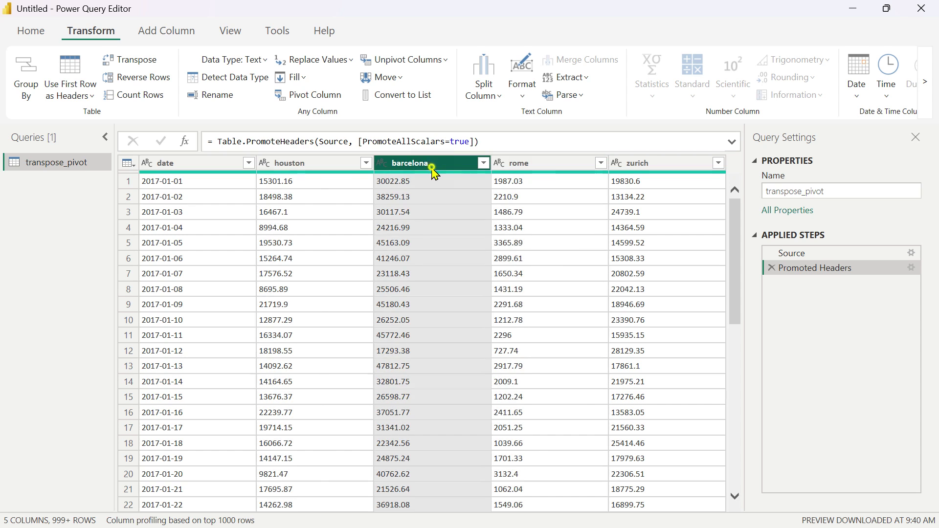
Unpivot the houston, barcelona, rome and zurich columns of the promoted-headers table.
click(552, 170)
click(650, 171)
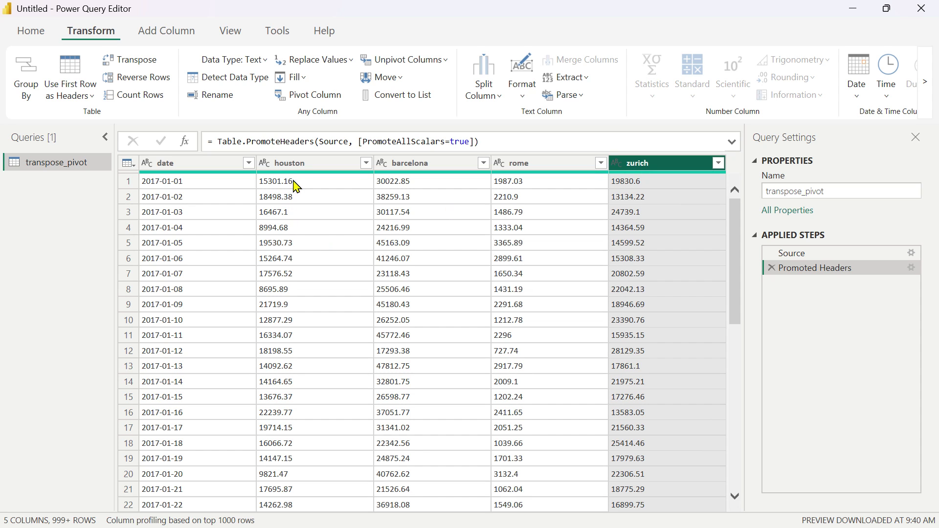
click(323, 165)
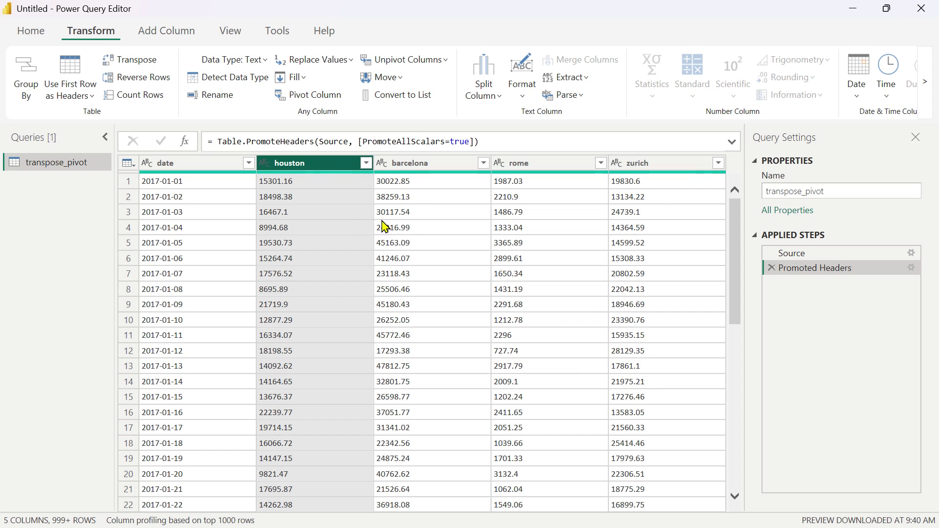
shift+click(681, 164)
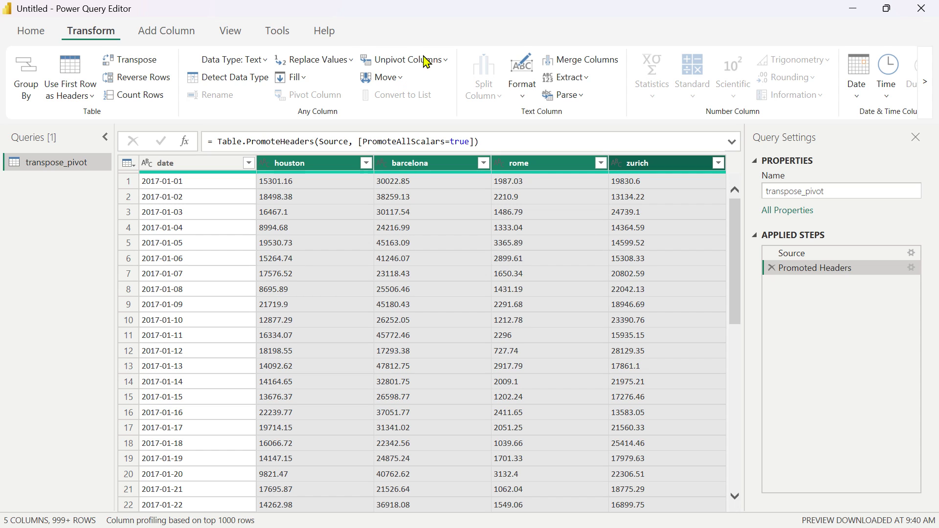
click(443, 60)
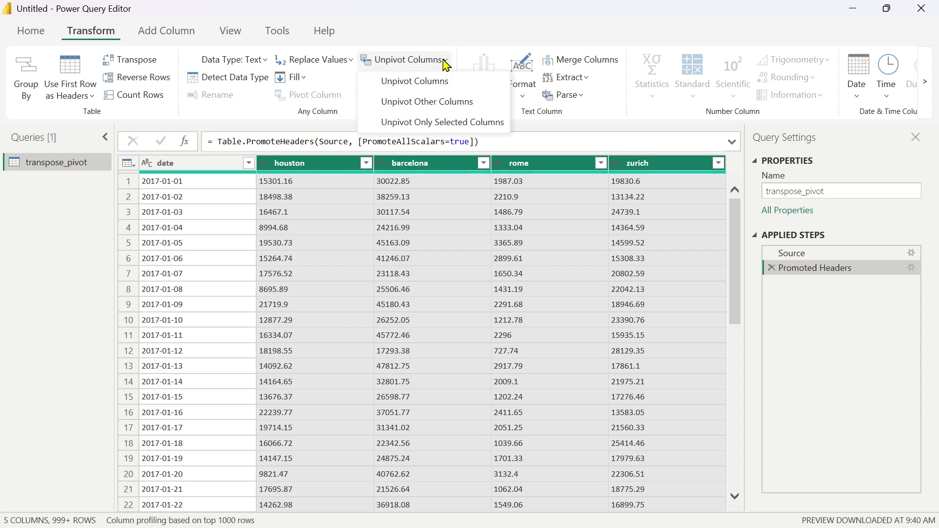
click(428, 82)
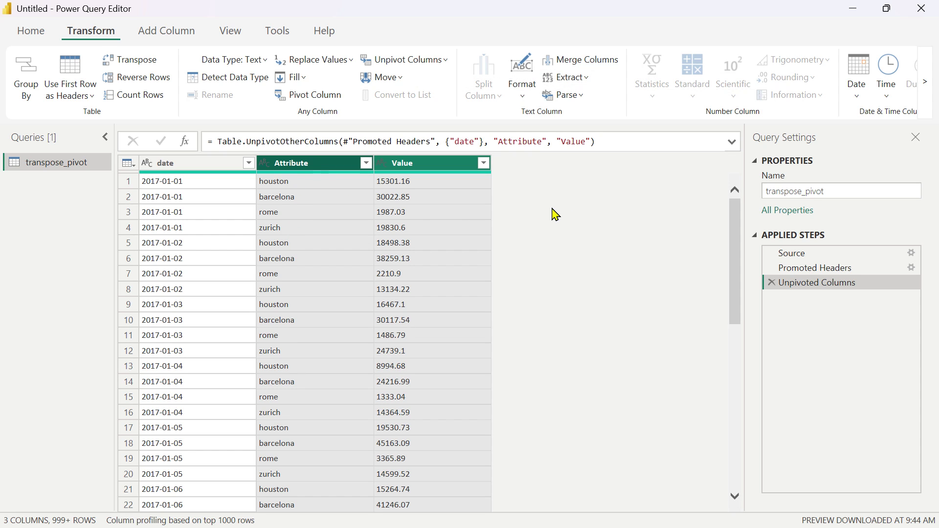
Examine the Attribute and Value columns of the unpivoted table against the repeated dates.
click(319, 164)
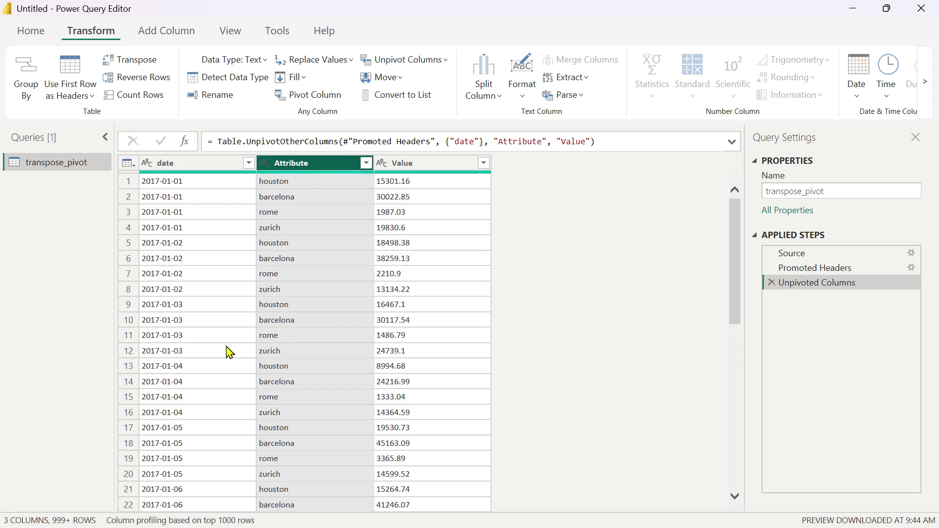
scroll(307, 336, down, 9)
scroll(308, 336, up, 9)
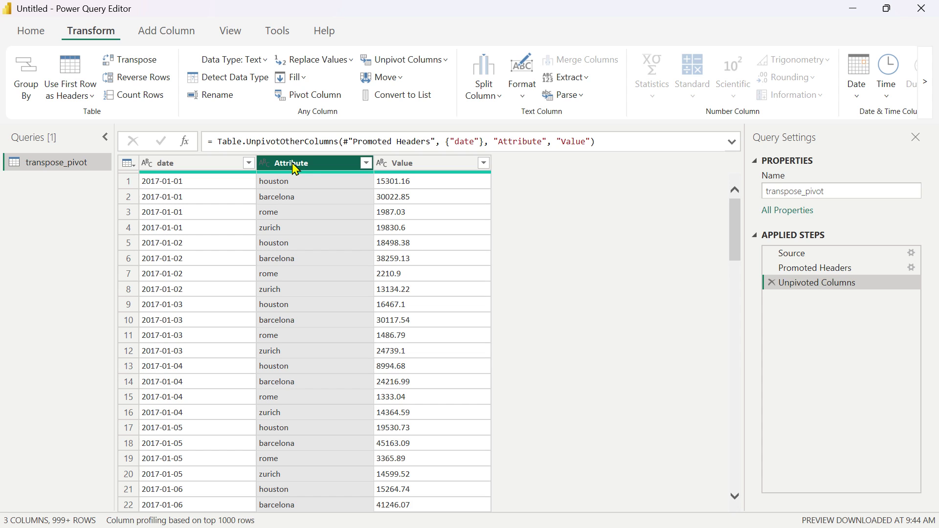
click(414, 167)
click(308, 166)
click(413, 167)
click(335, 168)
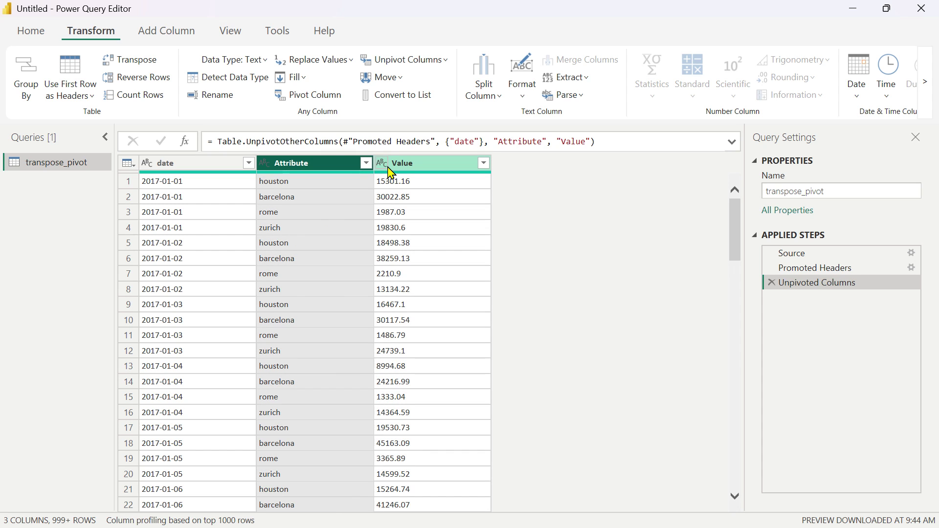
click(414, 167)
click(317, 168)
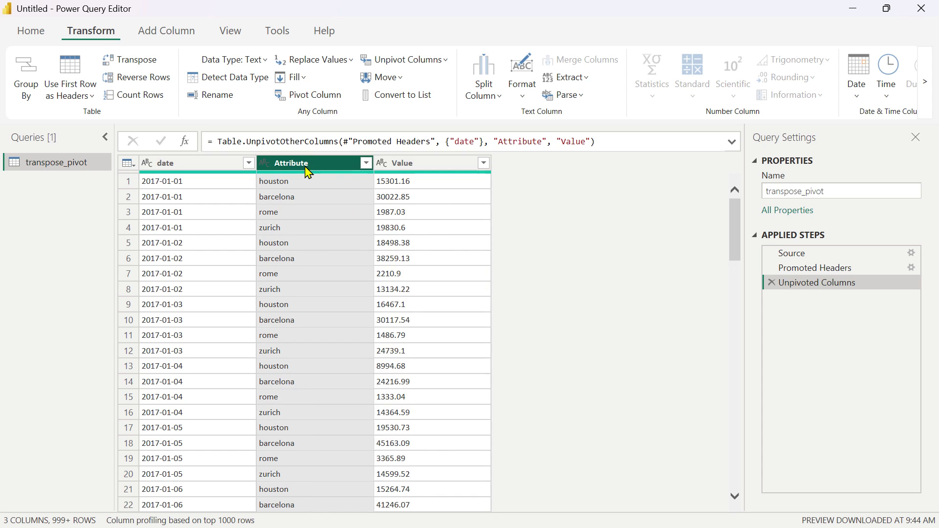
click(410, 166)
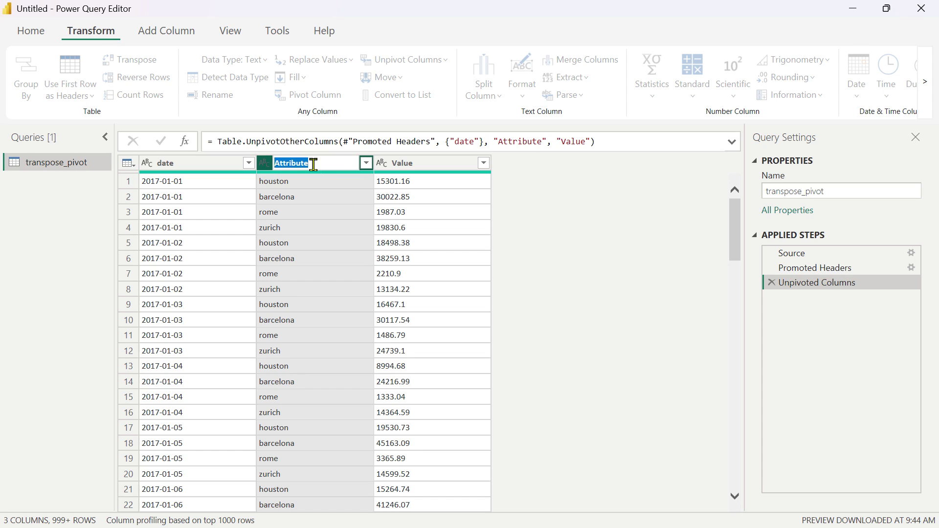
Rename the Attribute column as store and the Value column as sales_amount.
text(s)
key(BackSpace)
text(store)
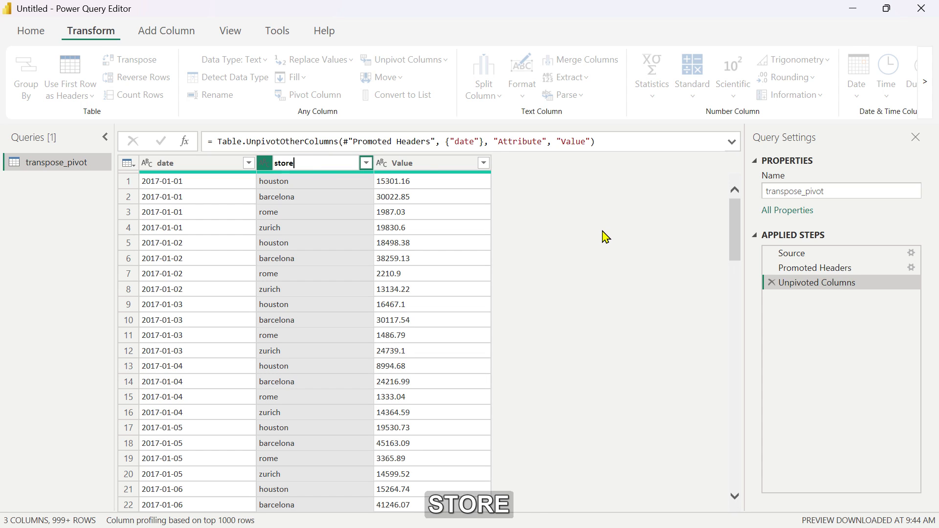
key(Return)
double_click(398, 163)
text(sa)
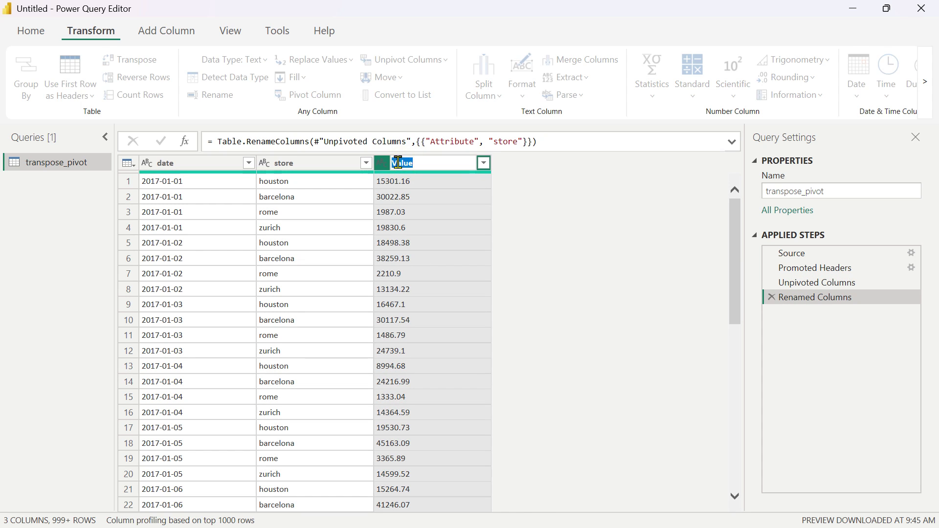
text(les_amount)
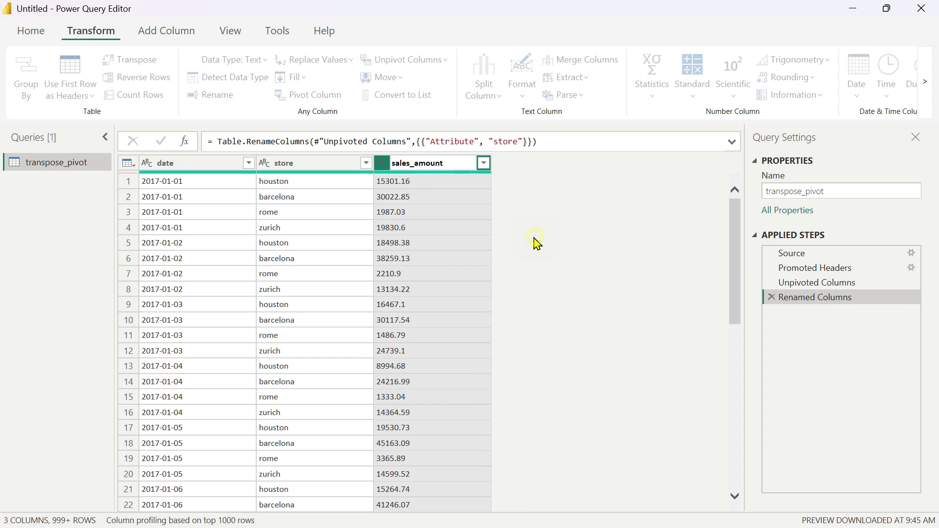
key(Return)
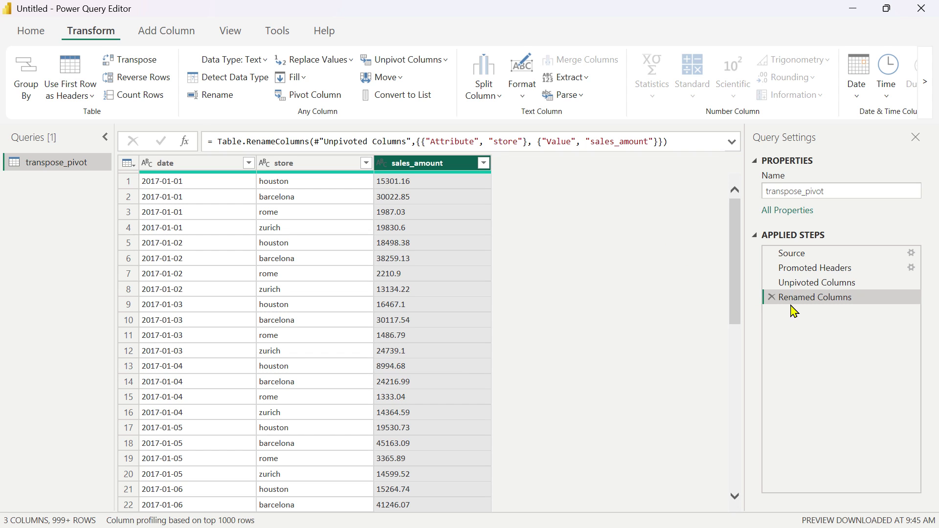
Delete the Renamed Columns and Unpivoted Columns steps to return to Promoted Headers.
click(770, 297)
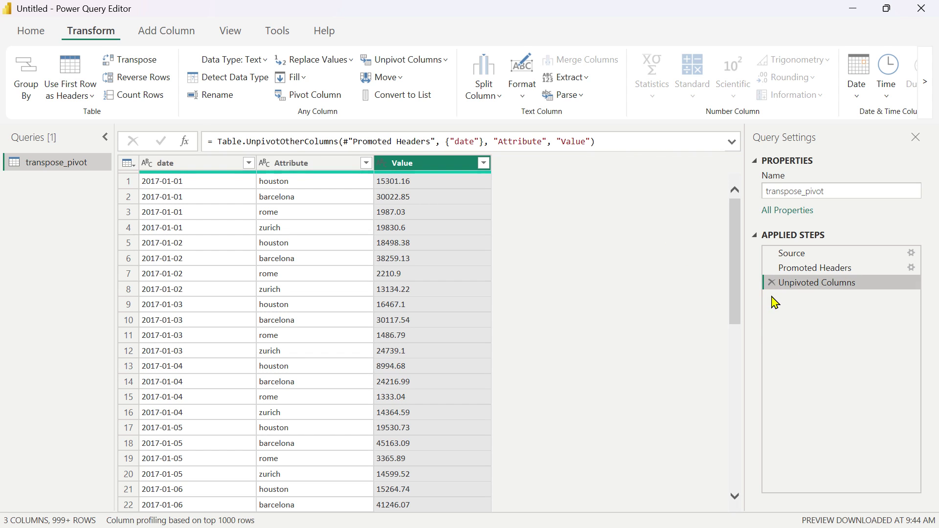
click(771, 284)
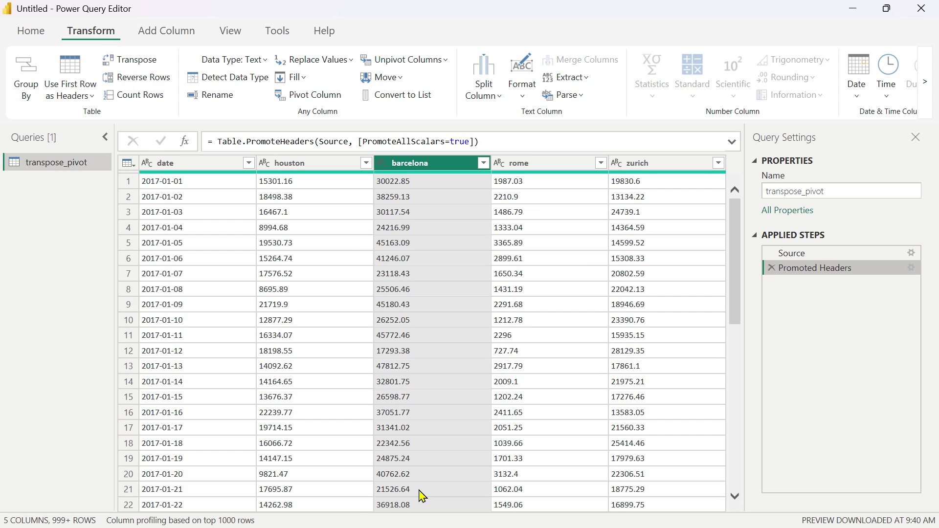
Close the query editor applying the transpose_pivot query to the report, and reopen the query for editing.
click(208, 169)
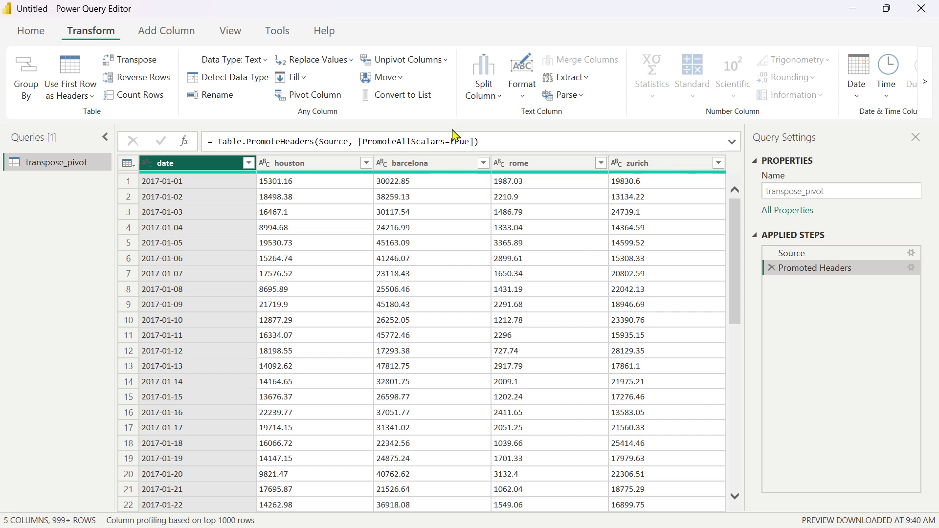
click(39, 33)
click(30, 68)
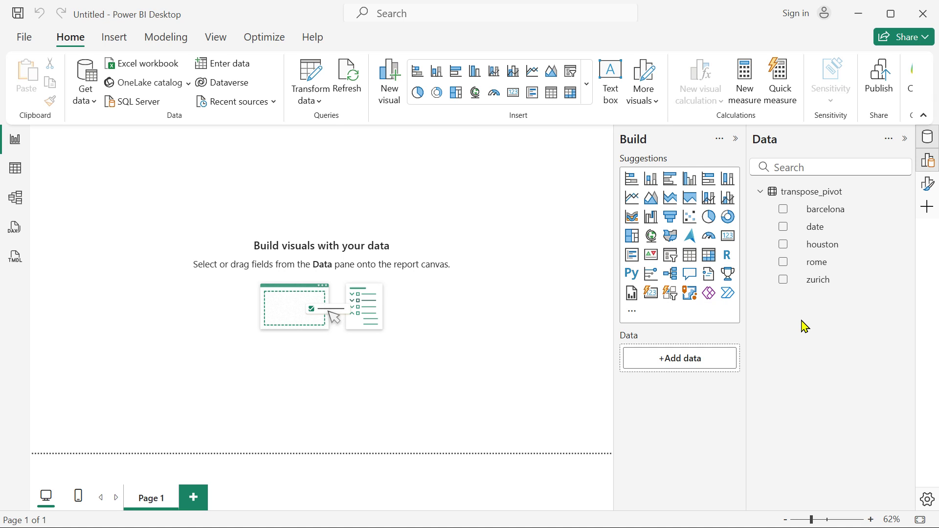
click(320, 83)
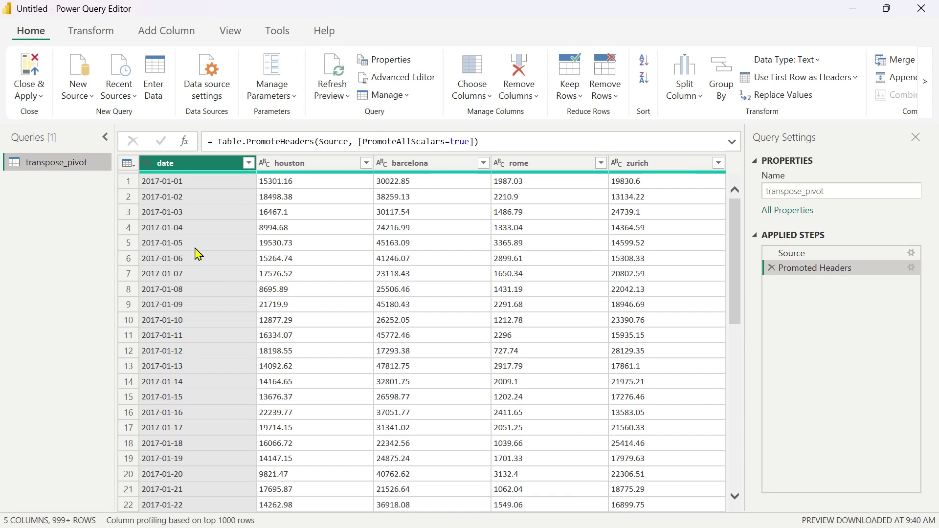
Change the data type of the houston, barcelona, rome and zurich columns to Decimal Number.
click(323, 164)
click(435, 166)
click(519, 164)
click(653, 165)
shift+click(289, 164)
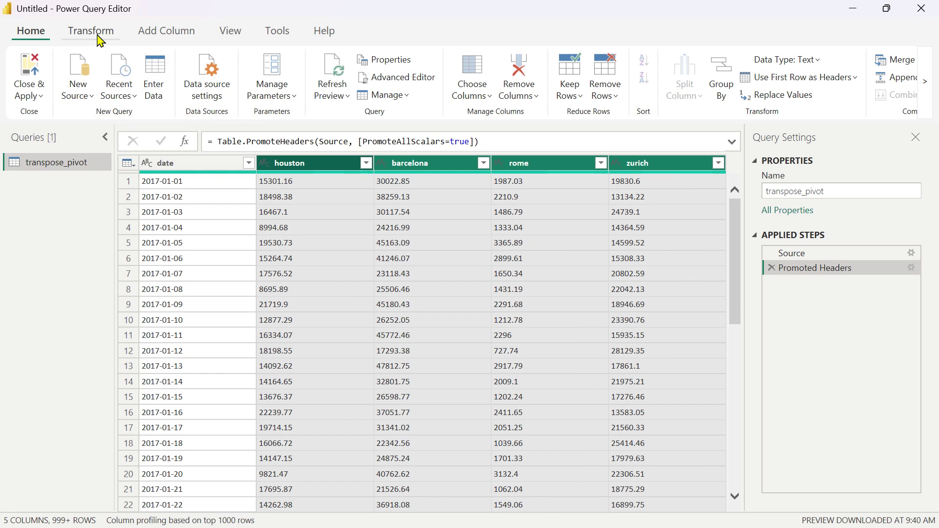
click(91, 31)
click(247, 60)
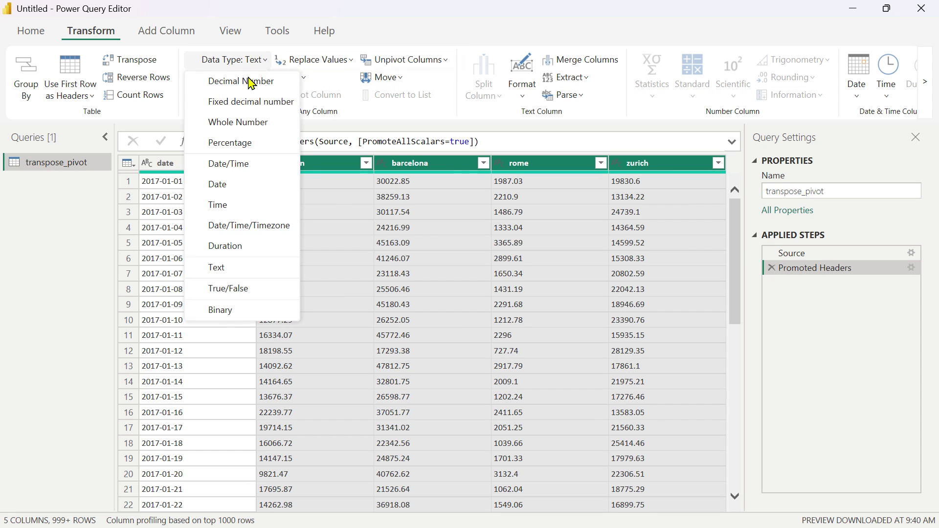
click(249, 81)
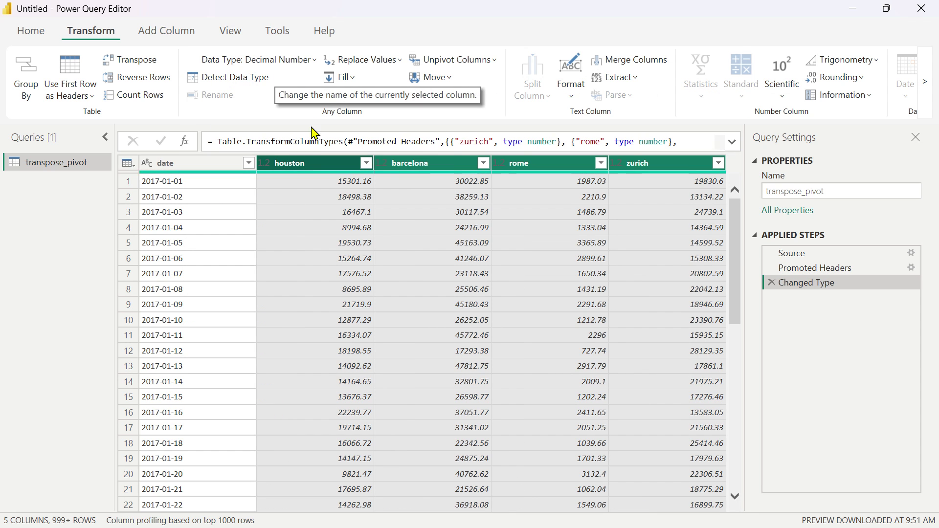
Set the date column's data type to Date, and close the query editor with the changes applied.
click(188, 163)
click(147, 162)
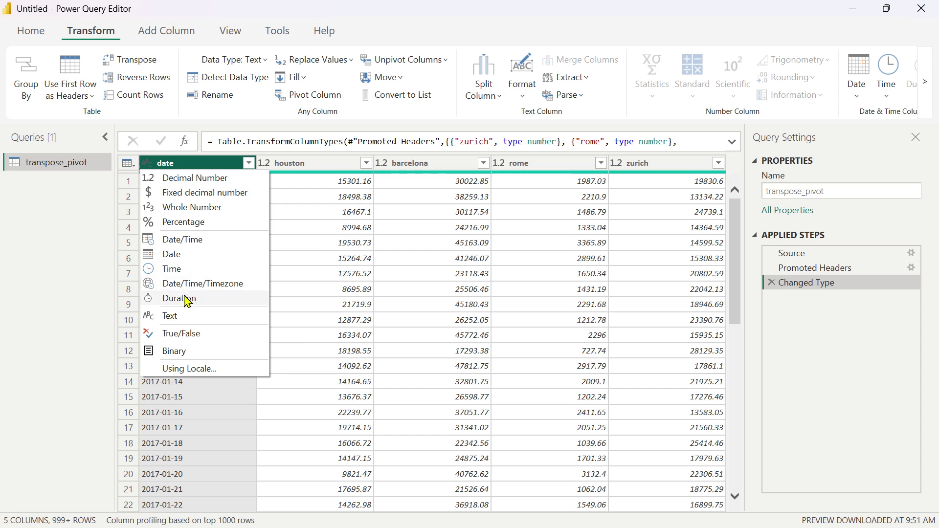
click(169, 254)
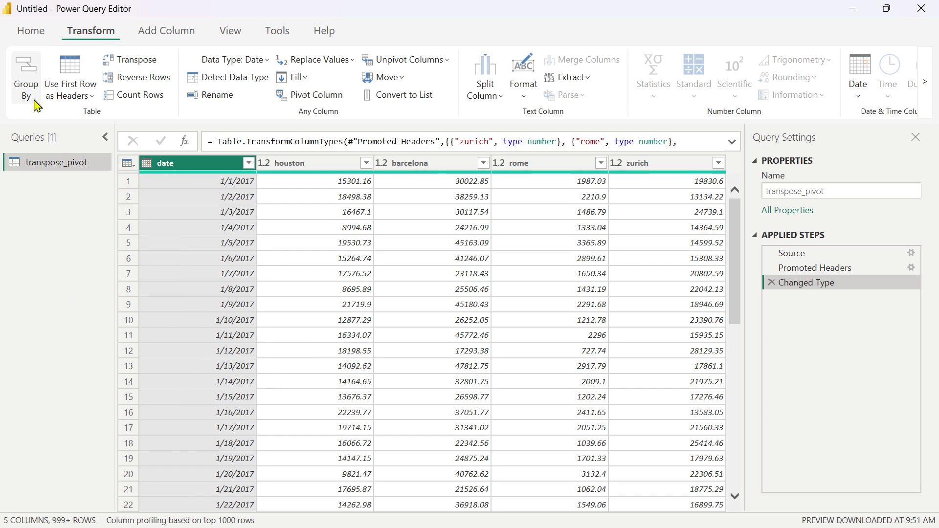
click(32, 32)
click(35, 67)
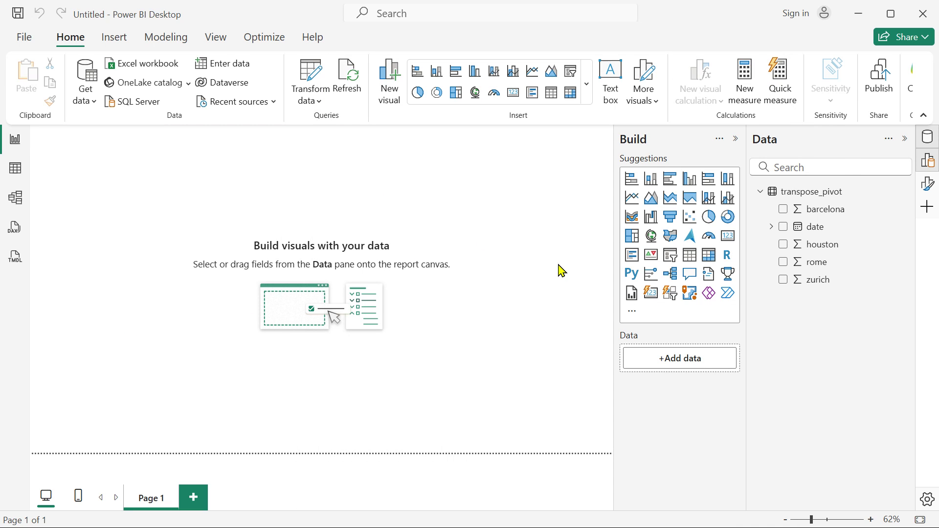
Add a clustered column chart to Page 1, enlarge it and place it near the middle of the canvas.
click(690, 179)
drag(167, 255, 429, 370)
drag(335, 300, 464, 332)
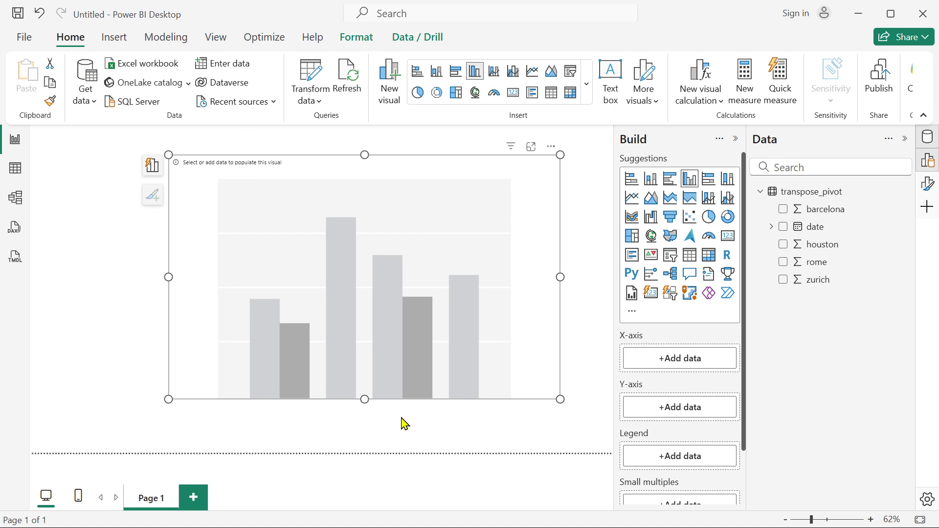
Put the date field on the chart's X-axis and switch it from Date Hierarchy to plain date.
drag(813, 229, 670, 365)
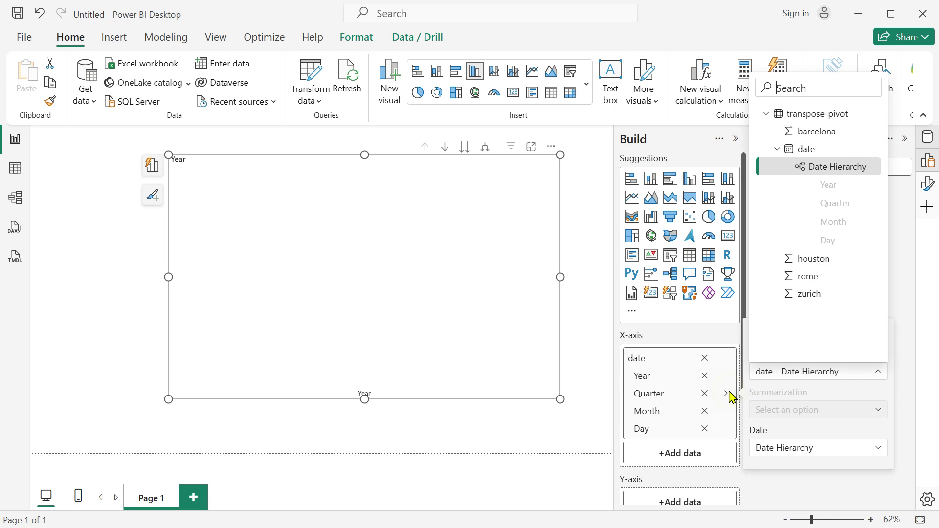
drag(377, 283, 362, 288)
click(364, 289)
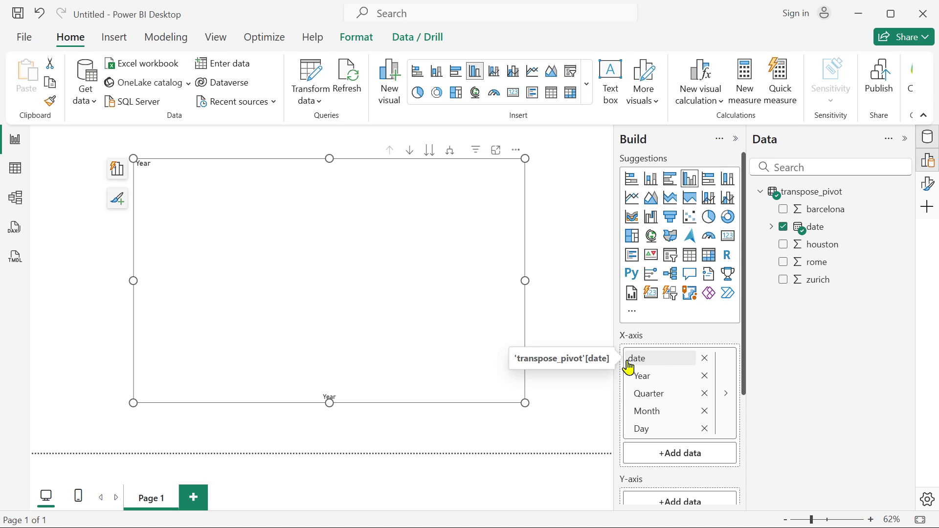
right_click(665, 359)
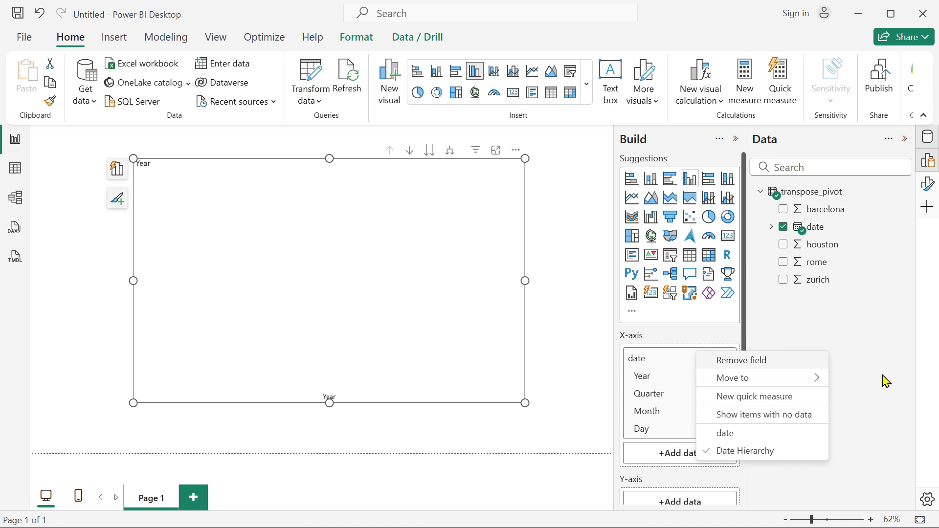
click(644, 381)
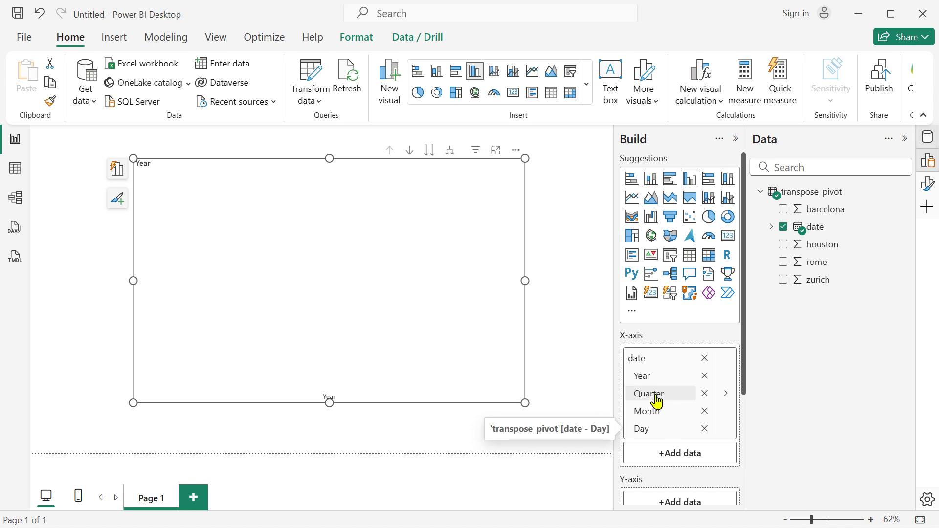
right_click(649, 361)
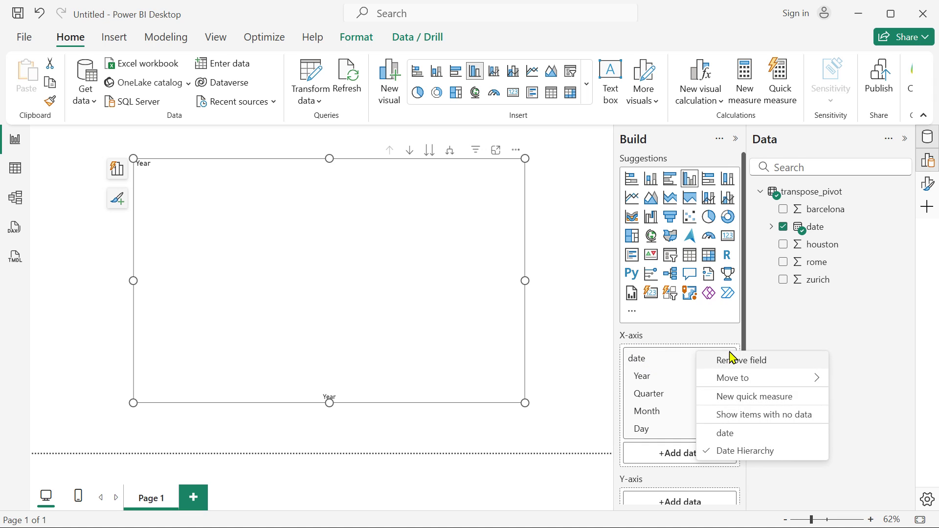
click(728, 435)
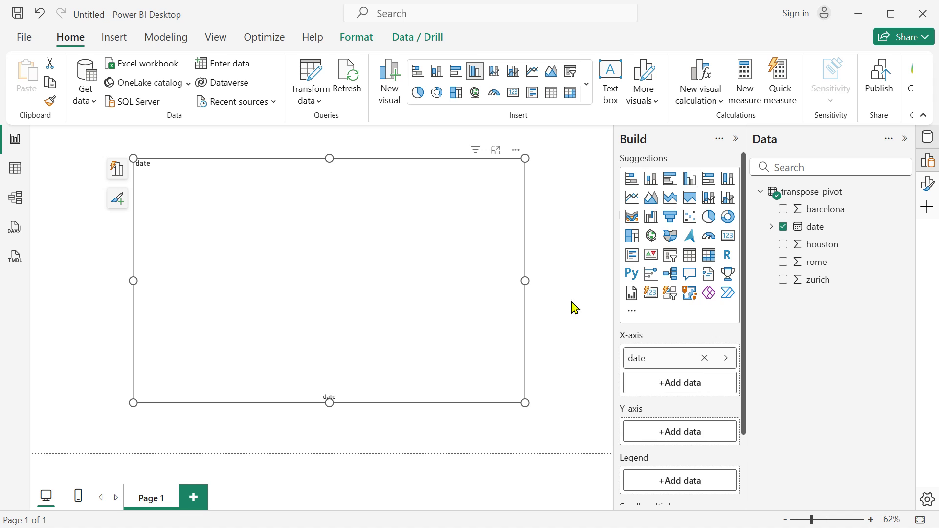
Examine the barcelona, houston, rome and zurich fields of the transpose_pivot table against the chart's empty field wells.
scroll(697, 403, down, 3)
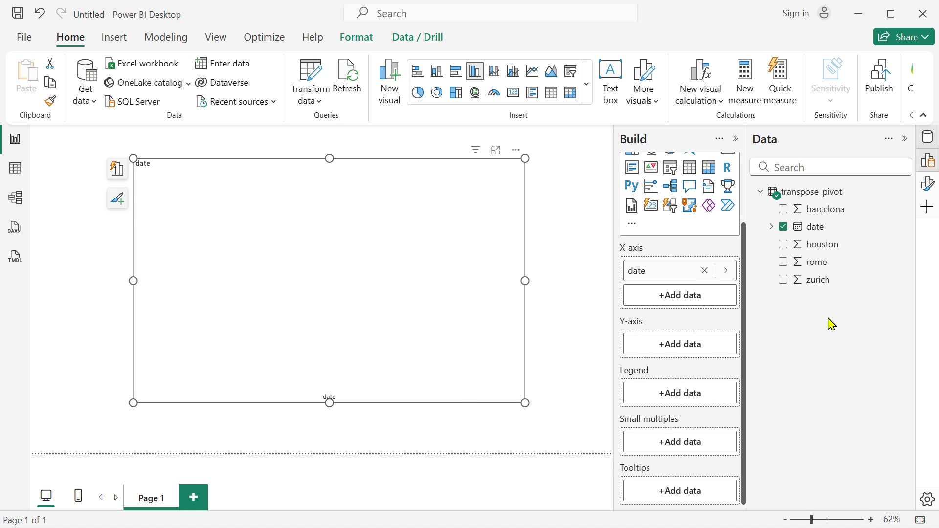
click(846, 212)
click(835, 245)
click(830, 264)
click(830, 281)
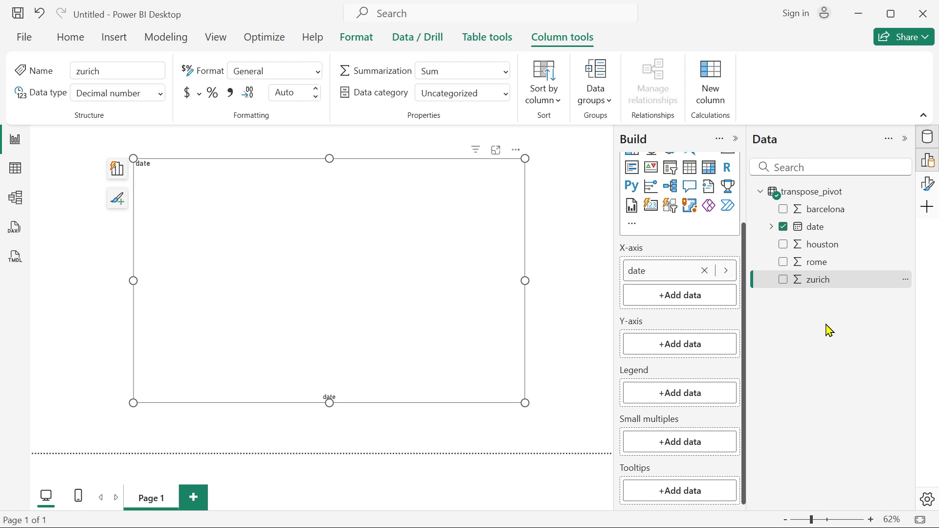
click(832, 211)
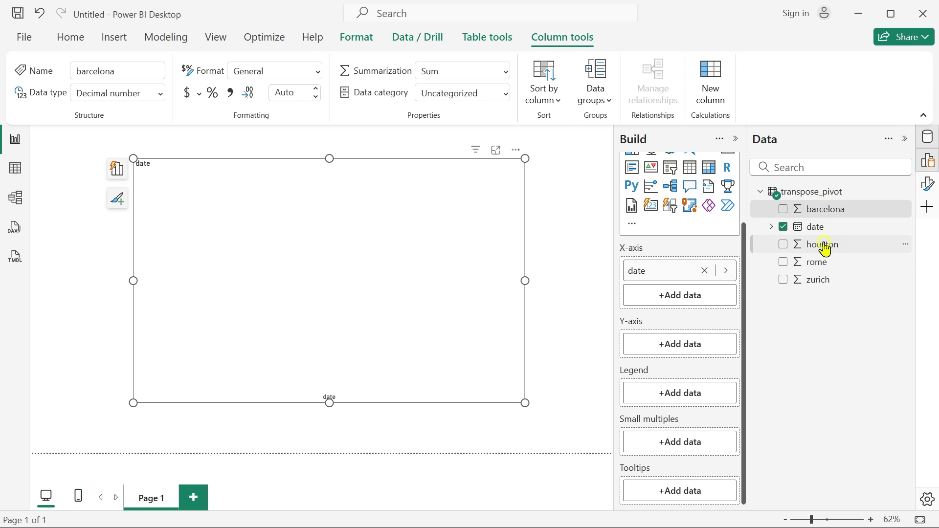
Add the zurich, houston, rome and barcelona fields to the chart's Y-axis.
click(826, 245)
click(823, 264)
click(820, 281)
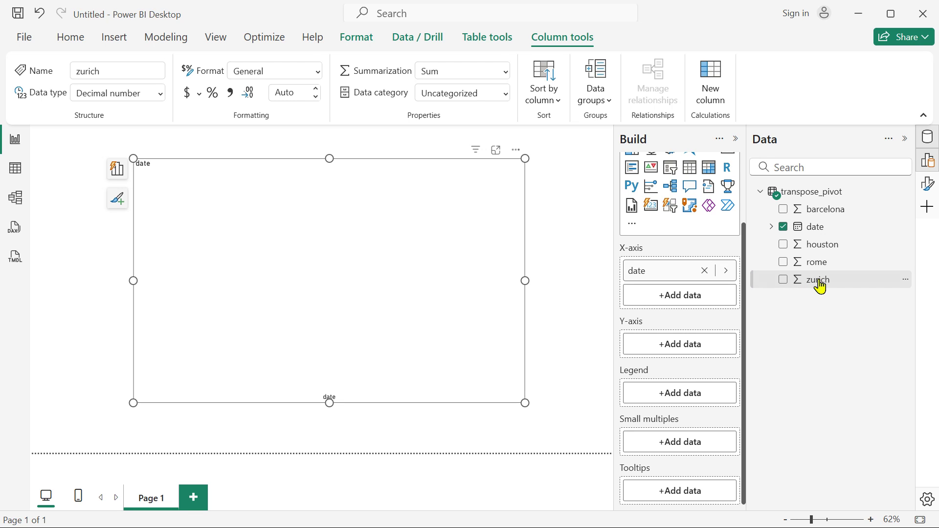
drag(814, 280, 663, 350)
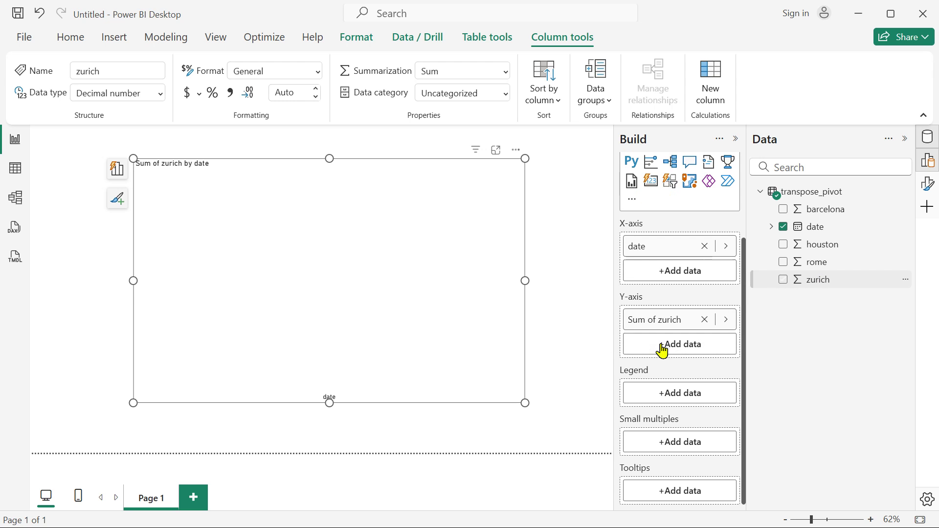
drag(824, 249, 703, 353)
drag(813, 264, 692, 370)
drag(831, 211, 668, 389)
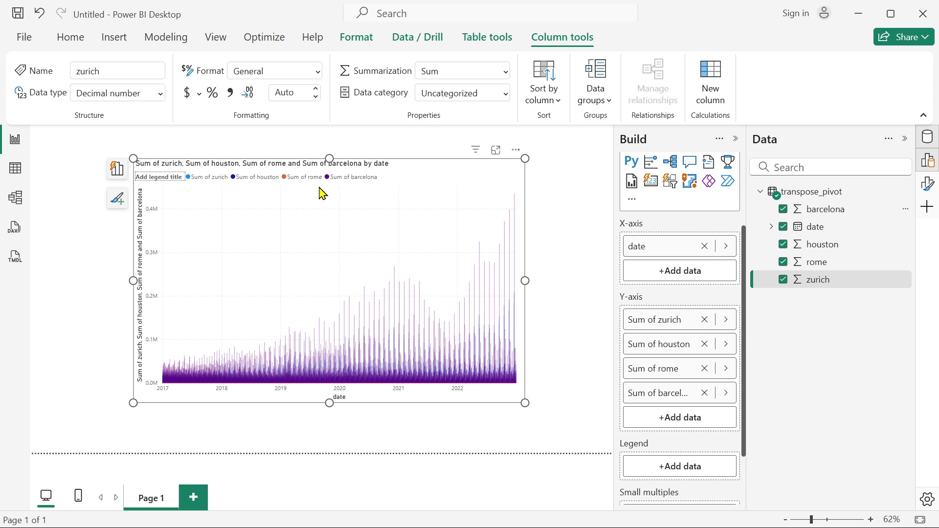
click(576, 249)
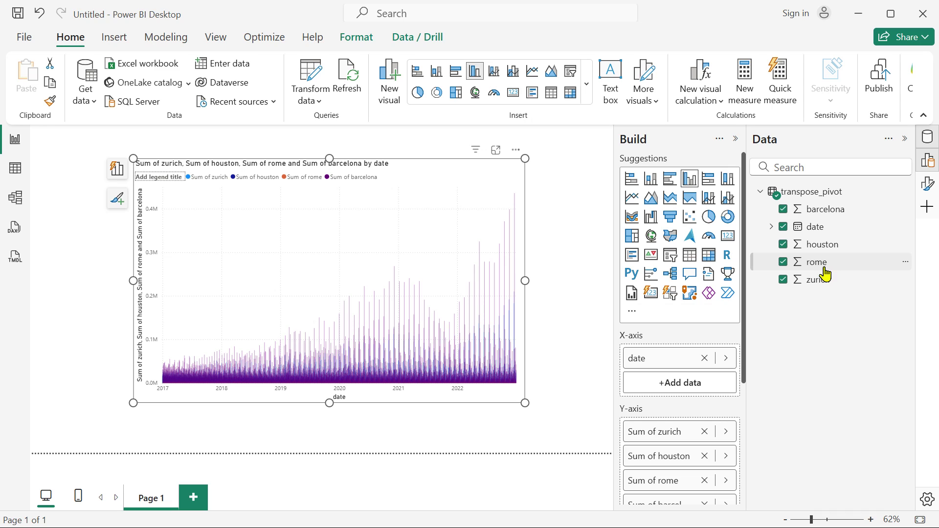
Open the transpose_pivot query for editing and review the unpivot options for the houston through zurich columns.
click(311, 78)
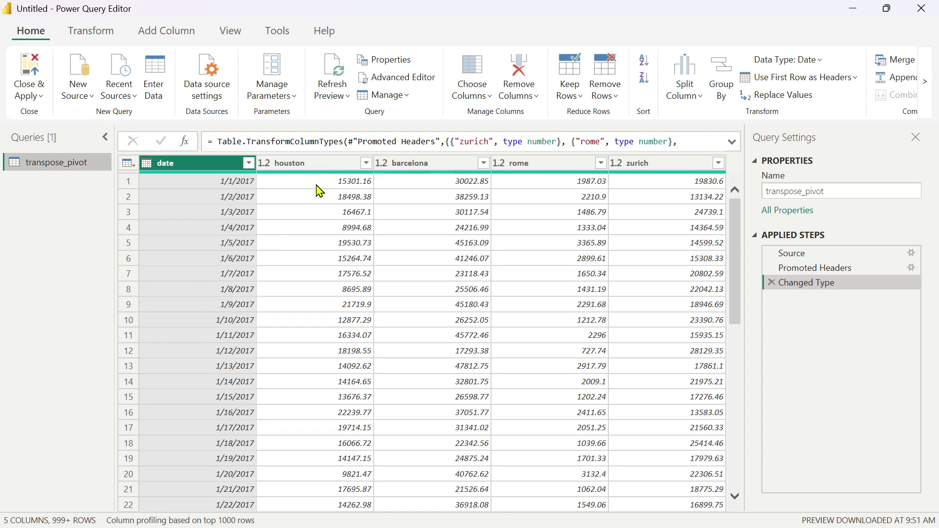
click(326, 165)
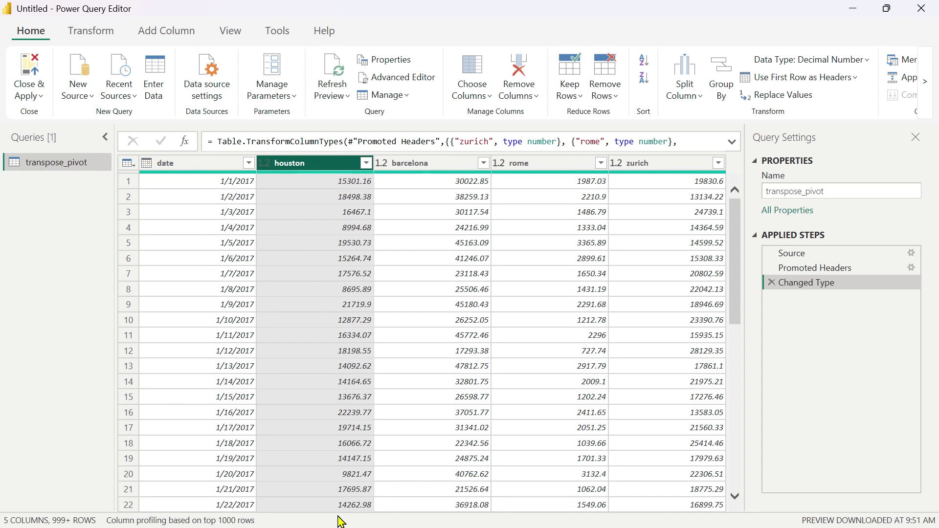
shift+click(670, 165)
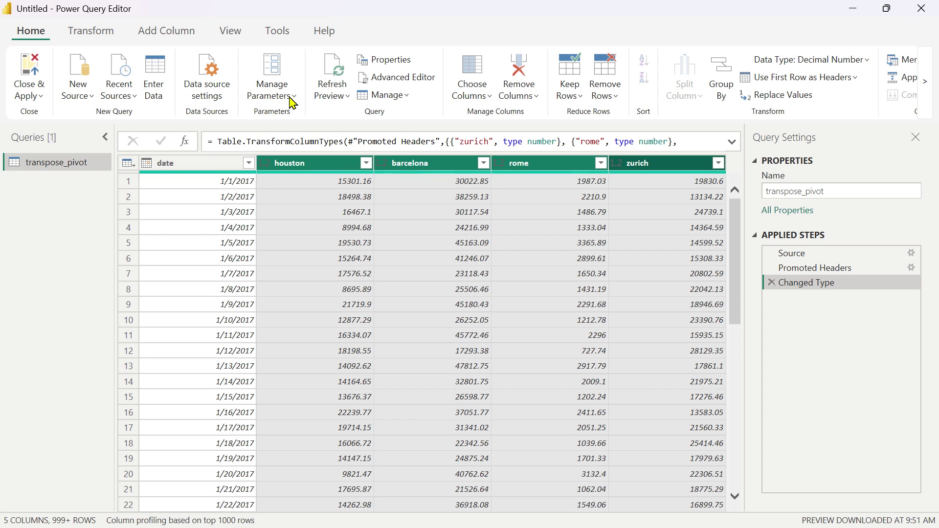
click(91, 31)
click(494, 61)
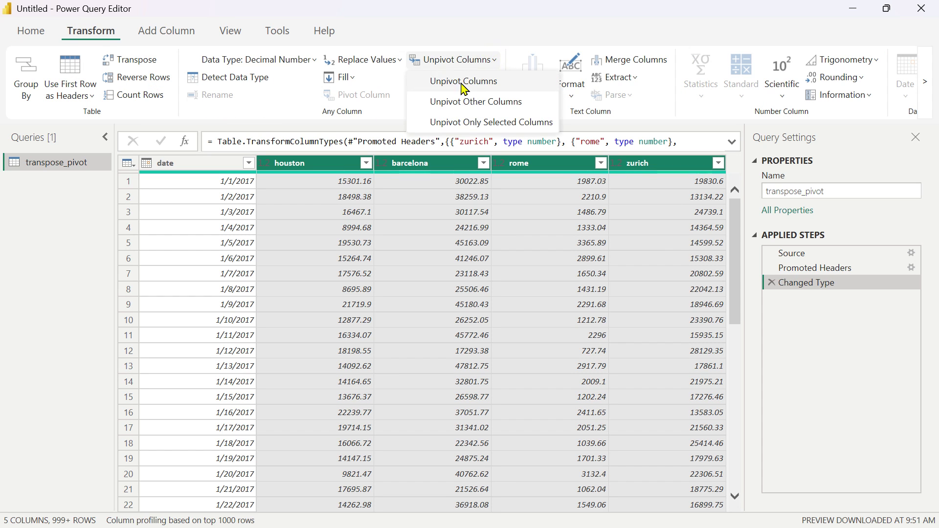
click(491, 45)
Unpivot all columns other than date in the transpose_pivot query.
click(201, 163)
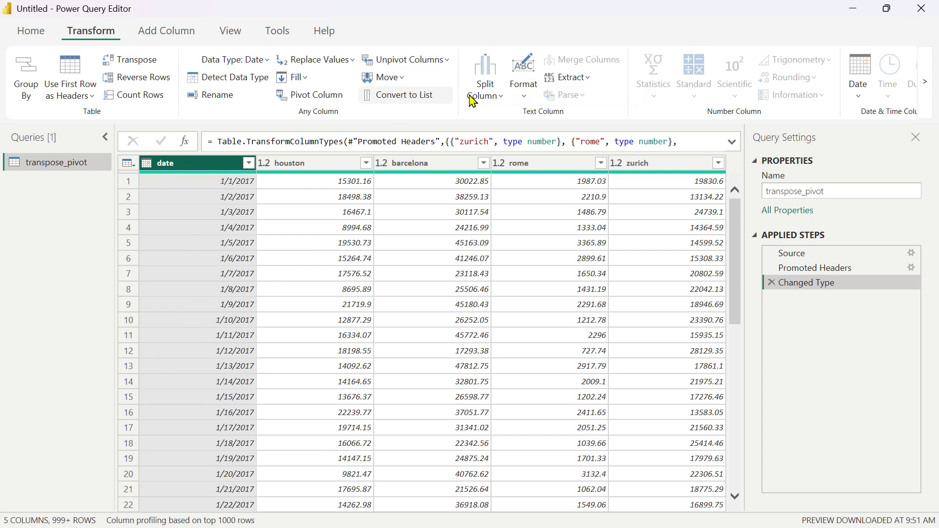
click(445, 60)
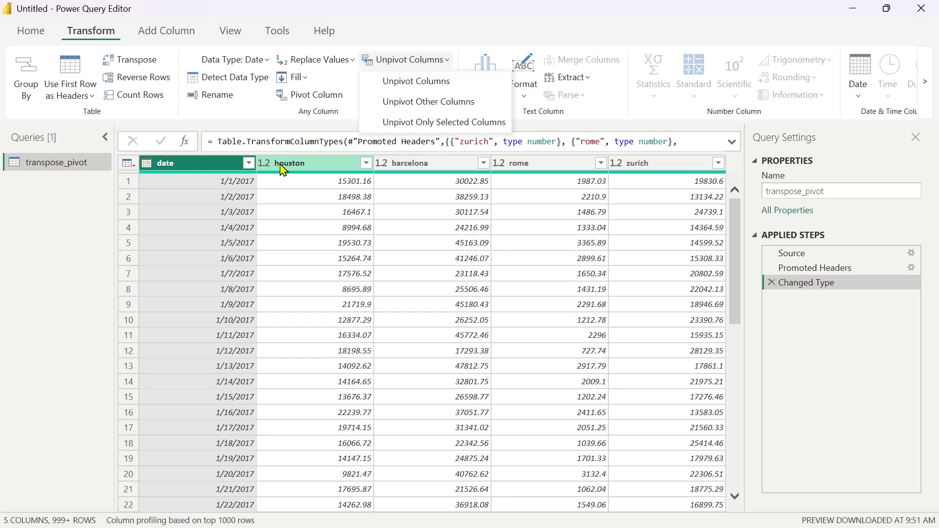
click(419, 102)
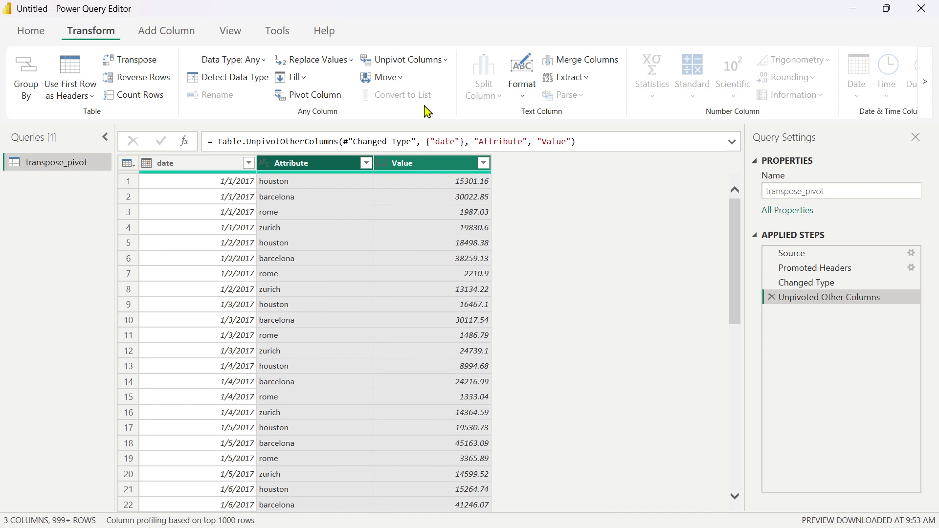
Rename the Attribute column to store and the Value column to sales_amount, and close the query editor with the changes applied.
double_click(308, 165)
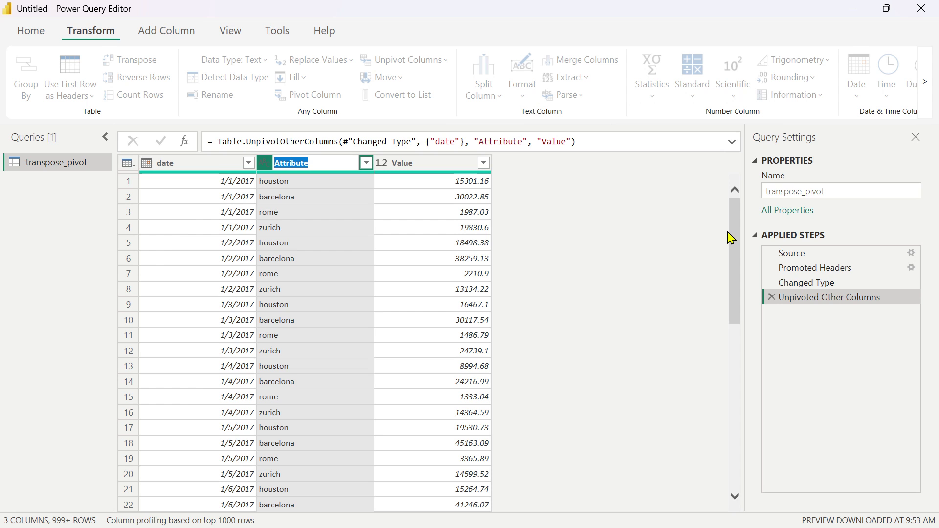
text(store)
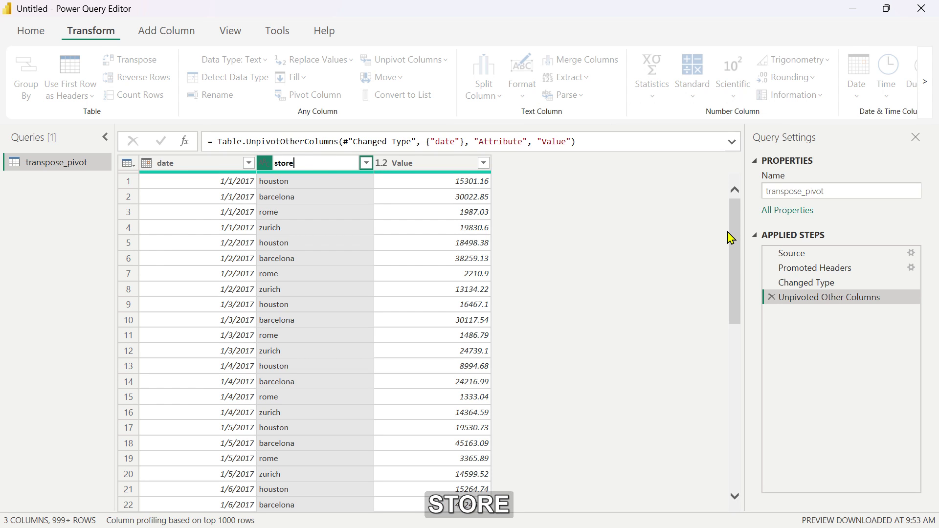
key(Return)
double_click(411, 163)
text(sa)
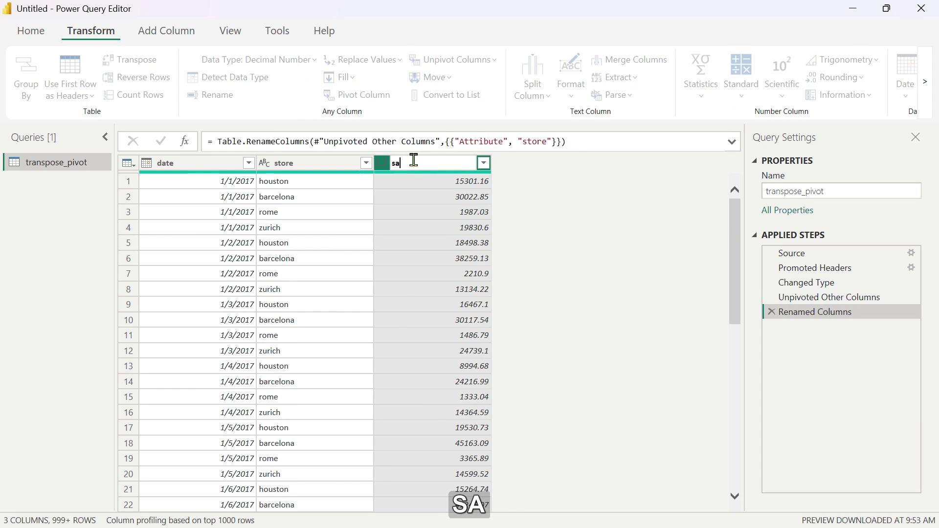
text(les_amount)
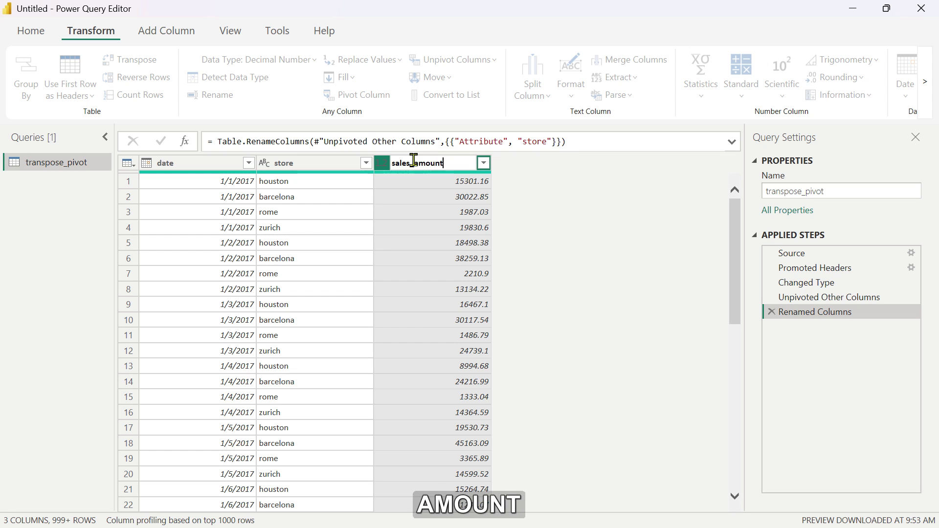
key(Return)
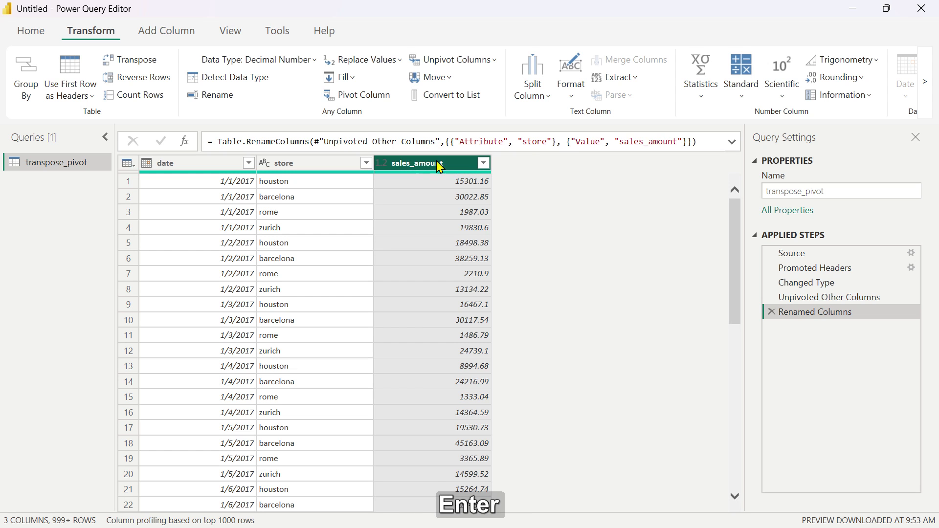
click(31, 32)
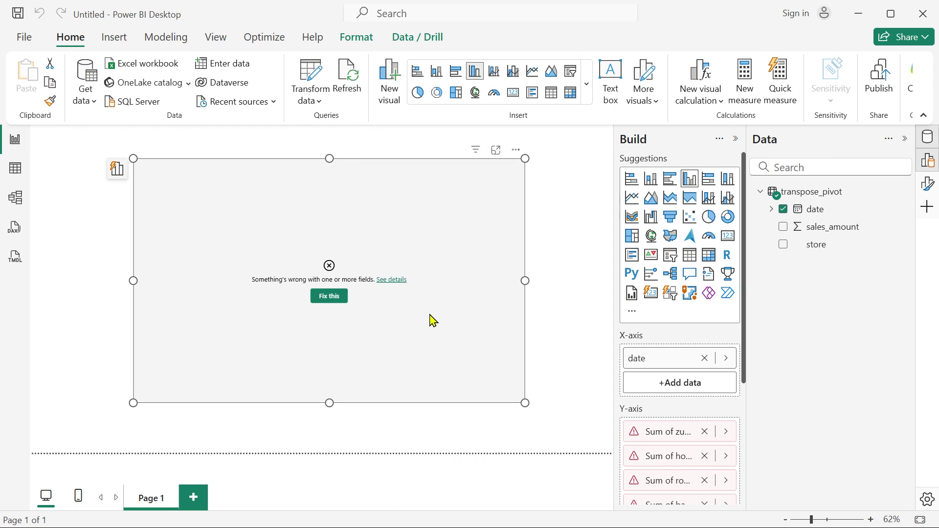
Remove the broken barcelona, rome, houston and zurich sums from the chart's Y-axis.
scroll(689, 257, down, 4)
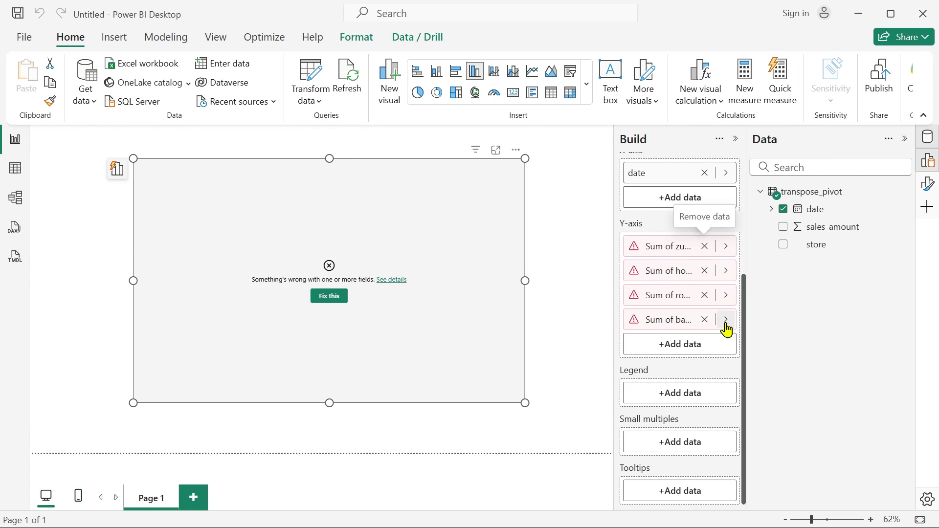
click(704, 320)
click(704, 296)
click(704, 319)
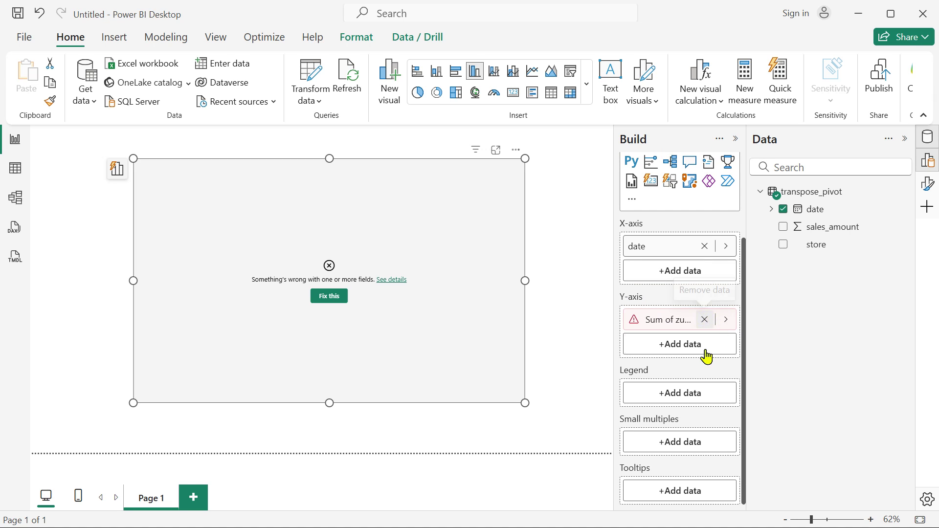
click(704, 319)
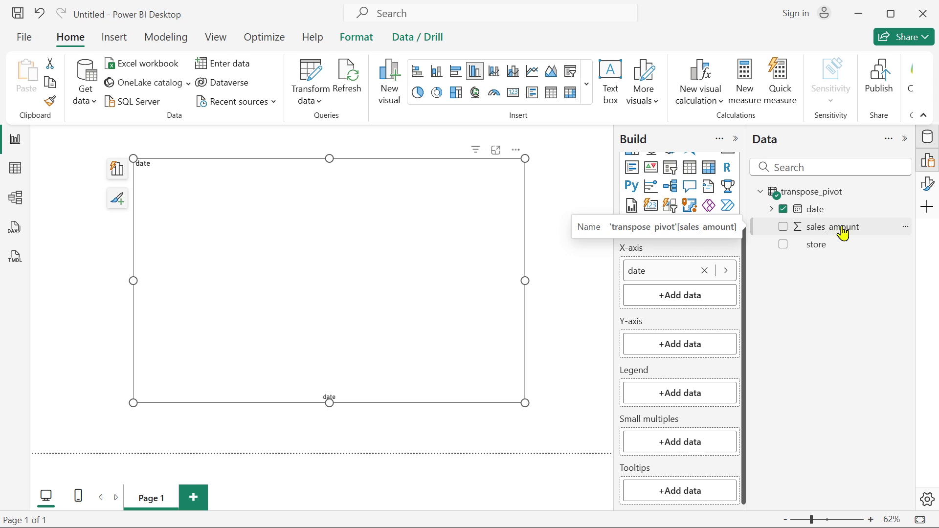
Put sales_amount on the chart's Y-axis and store in its legend, and widen the chart on both sides.
drag(844, 232, 668, 351)
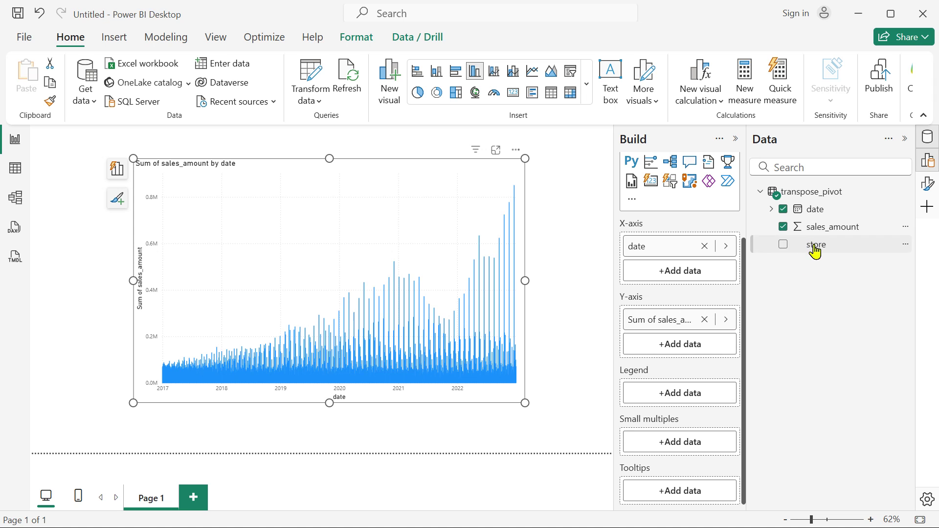
drag(815, 245, 668, 404)
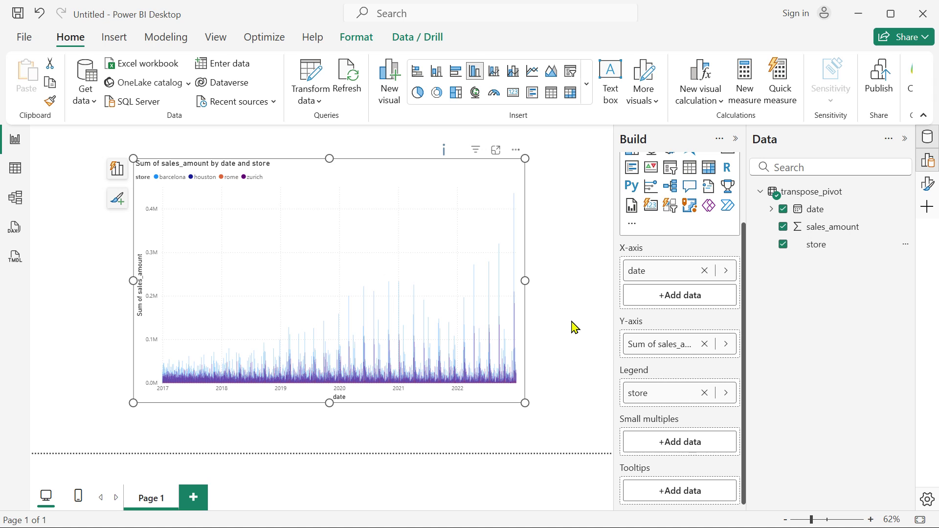
drag(132, 280, 56, 289)
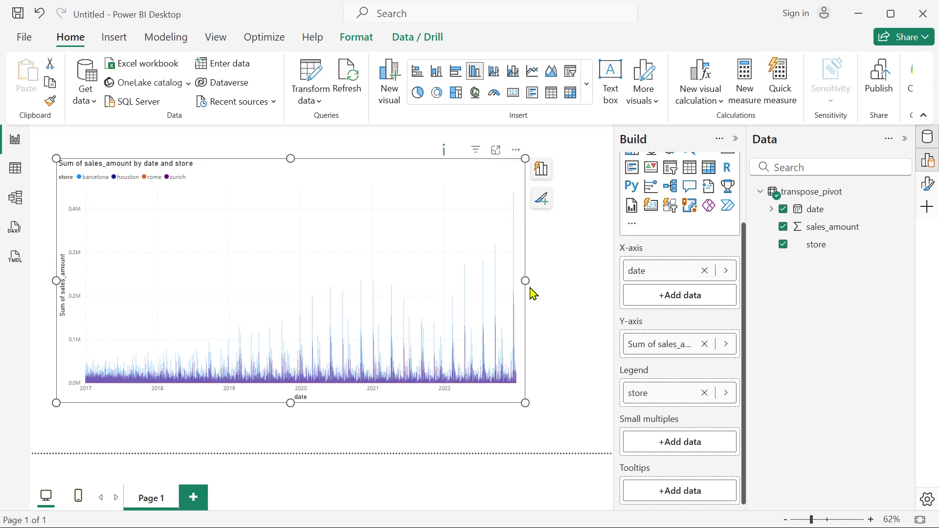
drag(526, 282, 586, 285)
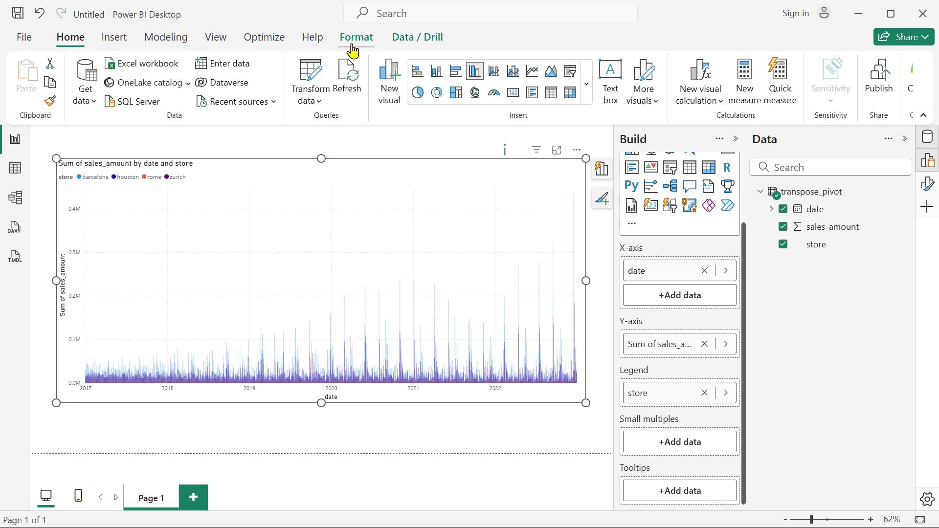
Reopen the transpose_pivot query for editing and filter the store column to exclude zurich.
click(310, 71)
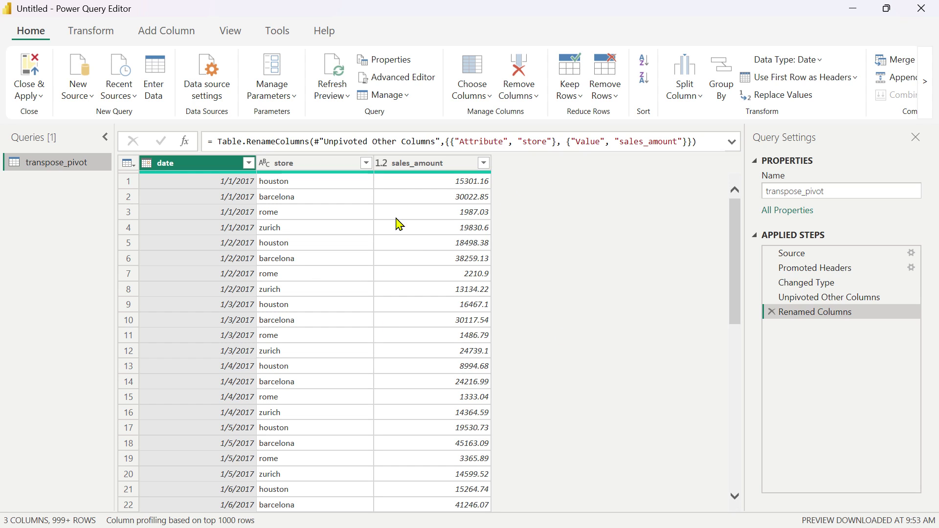
click(367, 164)
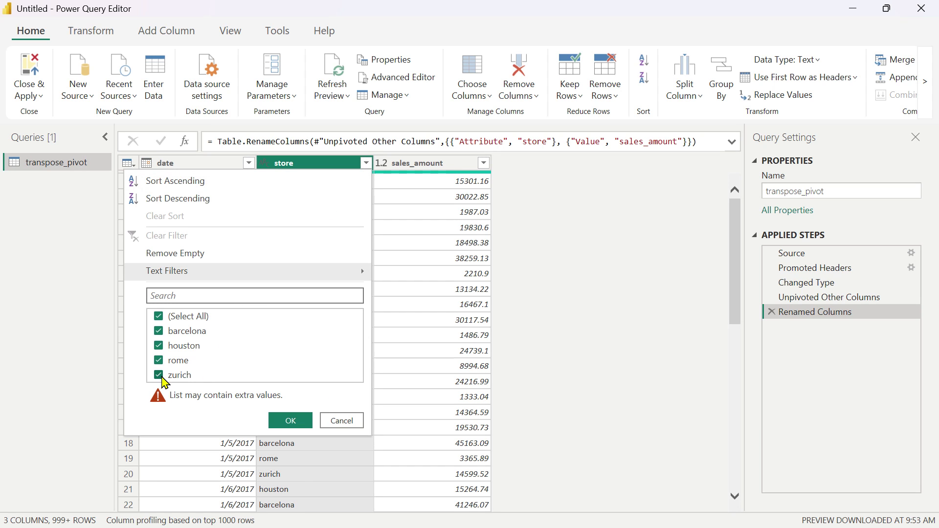
click(159, 377)
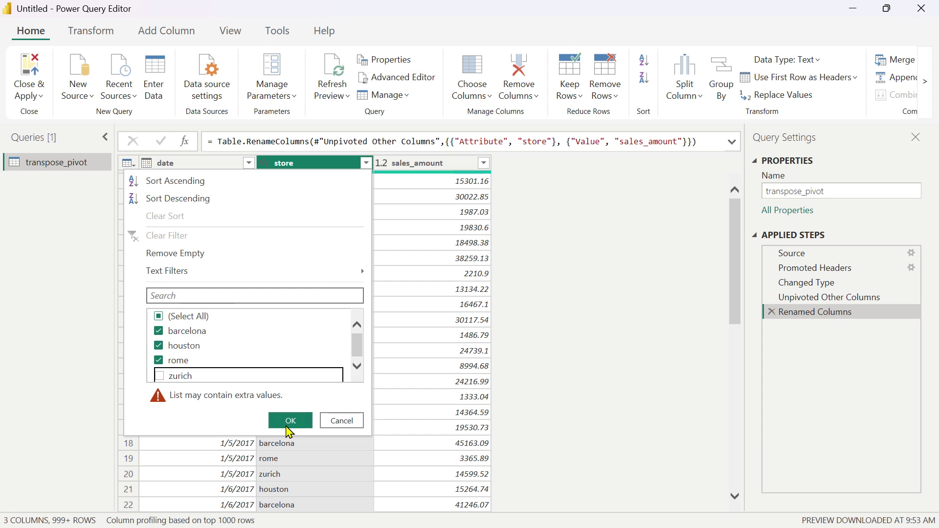
click(290, 420)
scroll(373, 387, down, 6)
scroll(373, 388, up, 6)
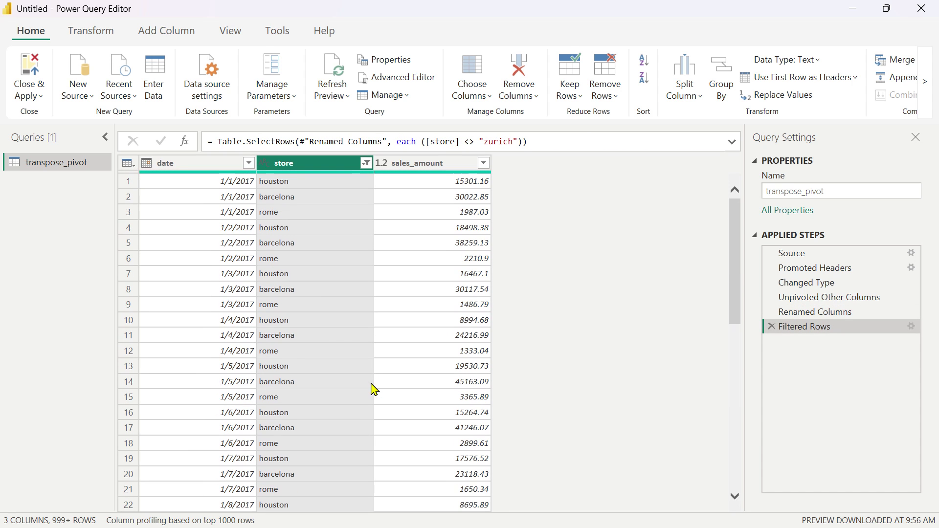
click(366, 164)
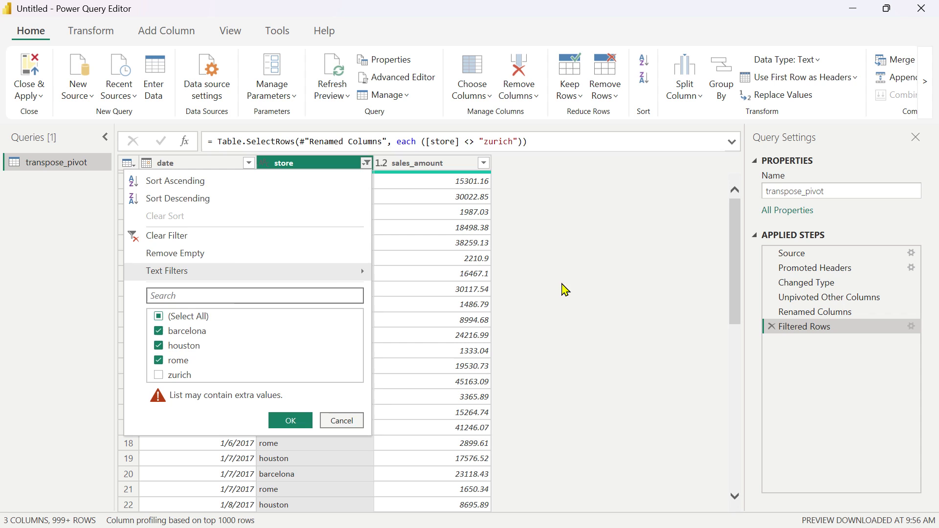
click(531, 169)
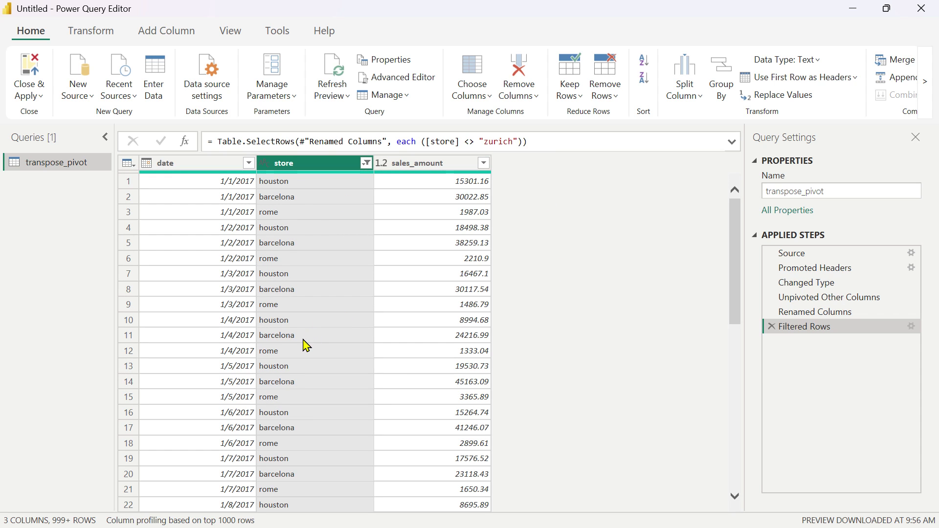
Replace the value houston with unit_cost in the store column.
click(90, 31)
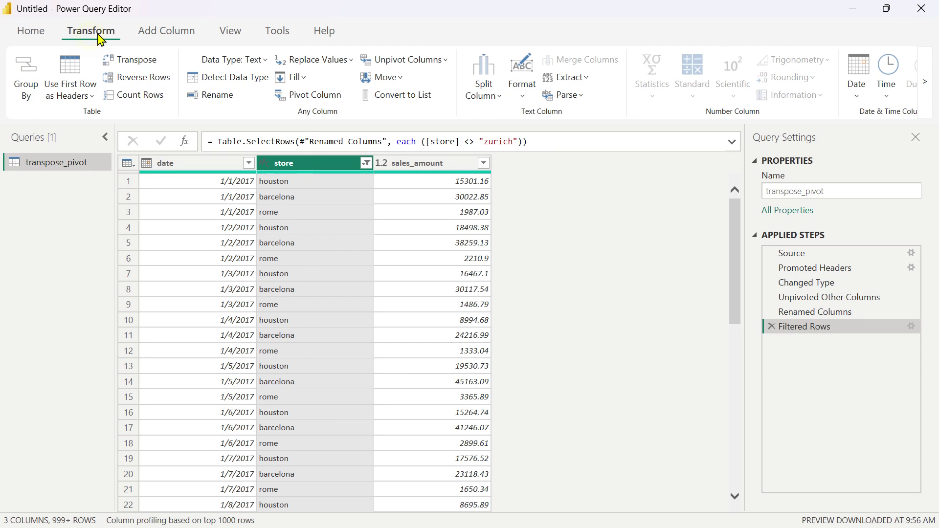
click(320, 60)
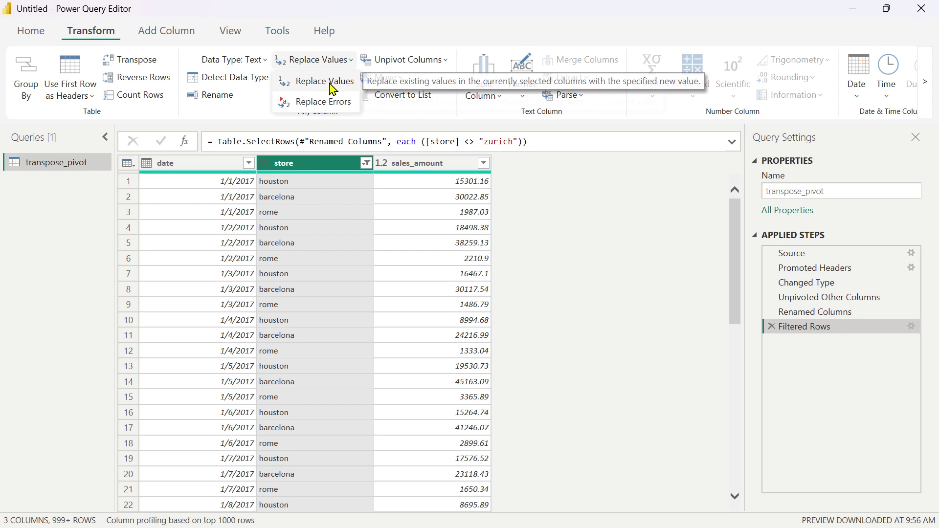
click(333, 83)
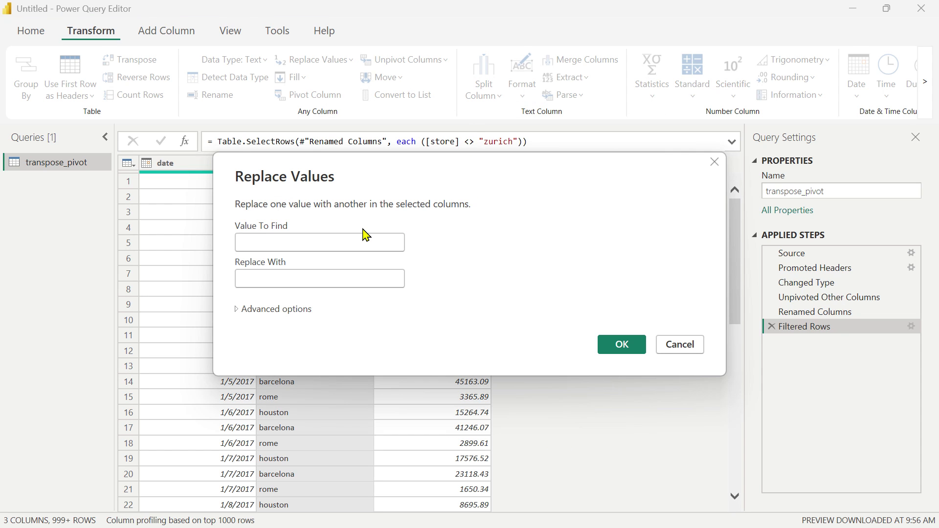
text(houston)
key(Tab)
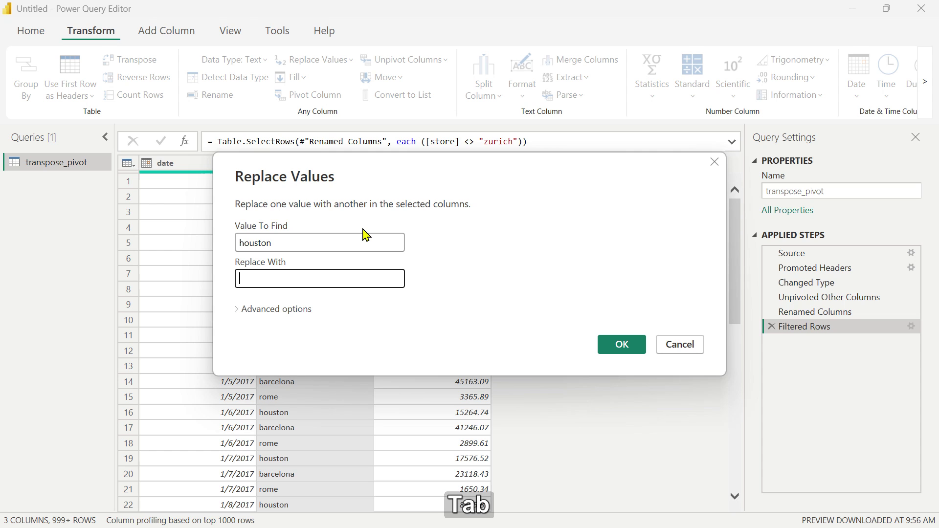
text(unit)
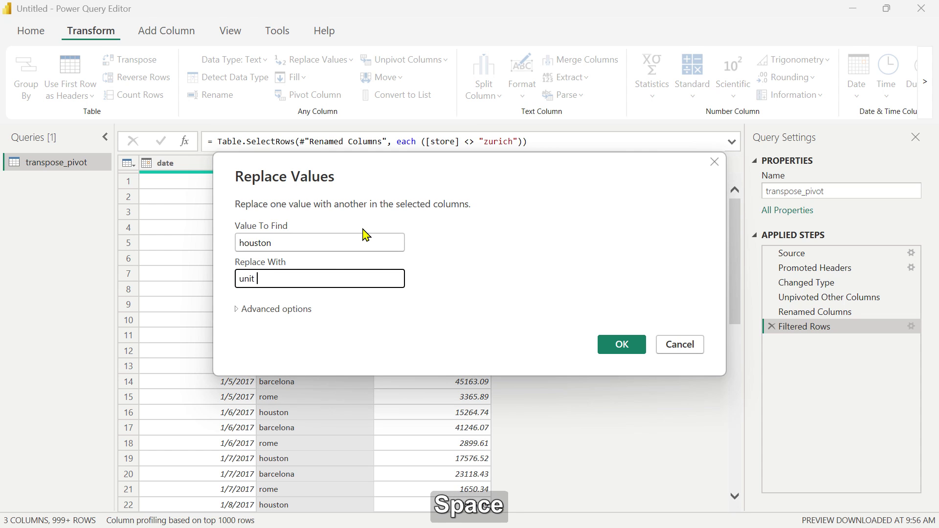
key(BackSpace)
text(_cost)
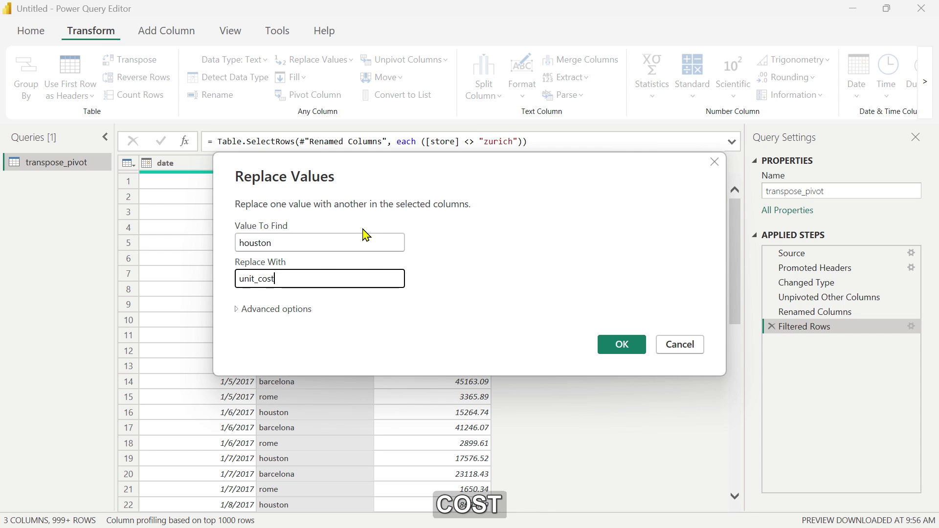
click(622, 344)
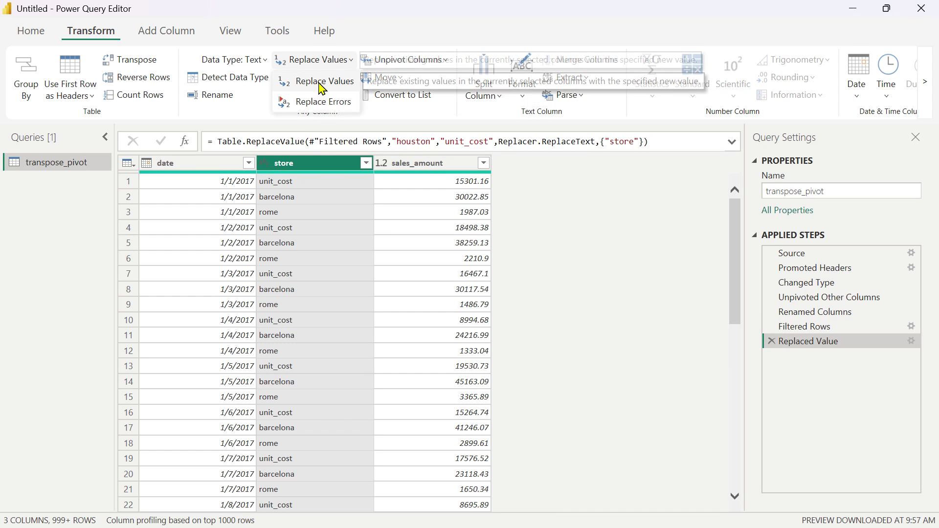
Replace the value barcelona with discount in the store column.
click(318, 83)
text(barcelona)
key(Tab)
text(discount)
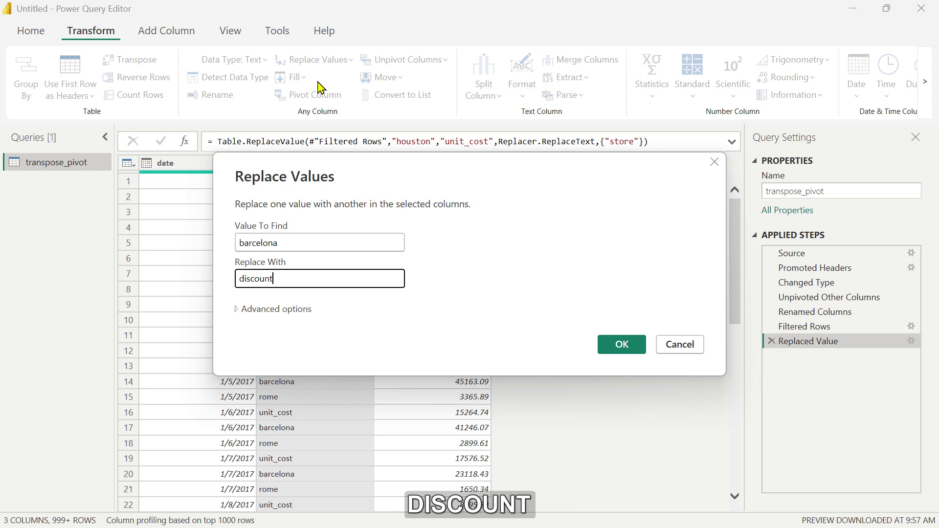
click(627, 345)
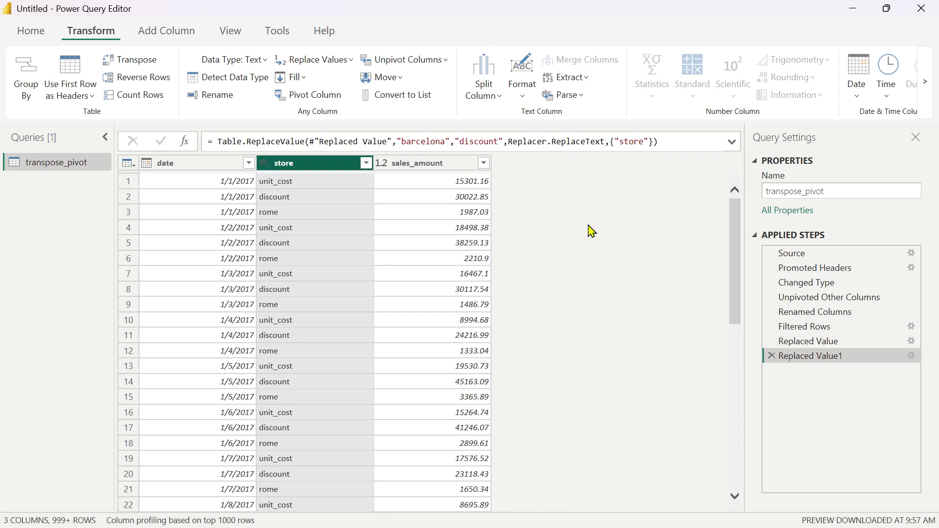
Replace the value rome with sales_price in the store column.
click(330, 61)
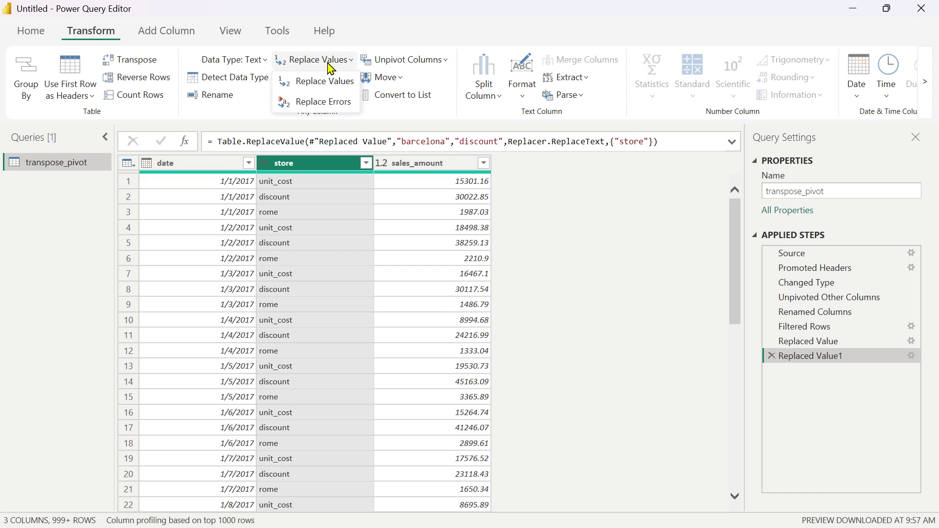
click(325, 82)
text(rome)
key(Tab)
text(sales))
key(BackSpace)
text(_proce)
key(BackSpace)
key(BackSpace)
key(BackSpace)
text(ice)
click(621, 344)
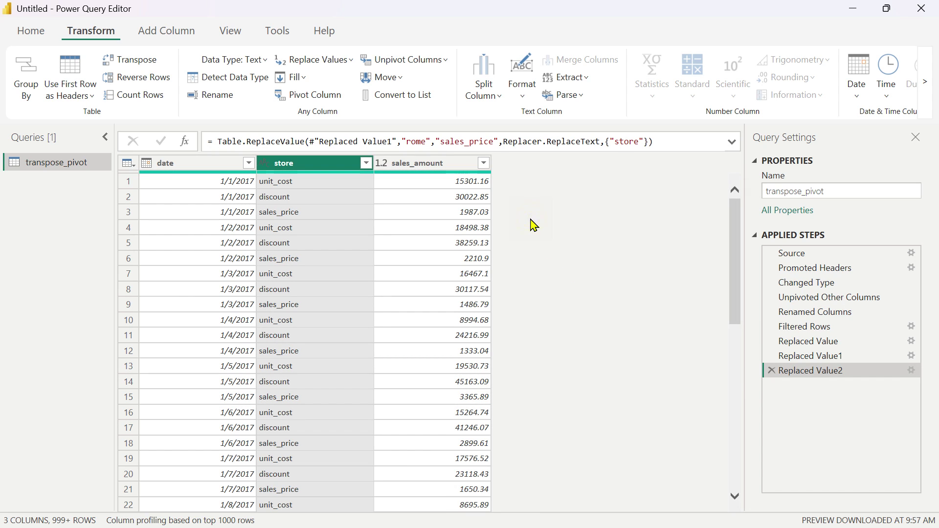
Rename the sales_amount column to amount.
click(228, 163)
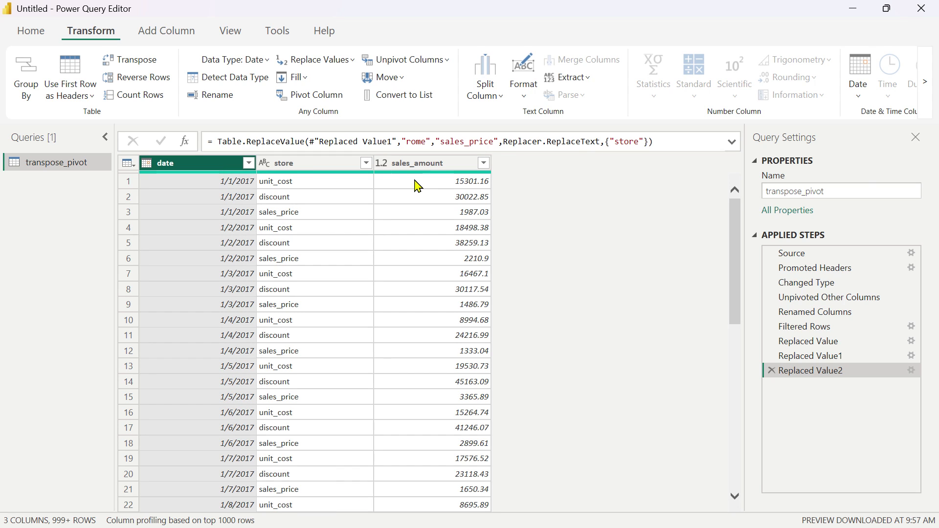
click(450, 169)
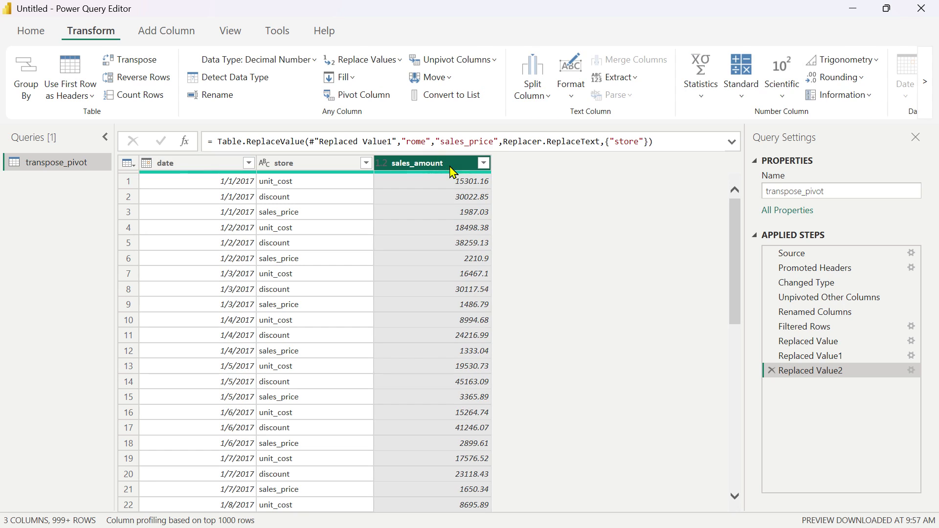
double_click(446, 163)
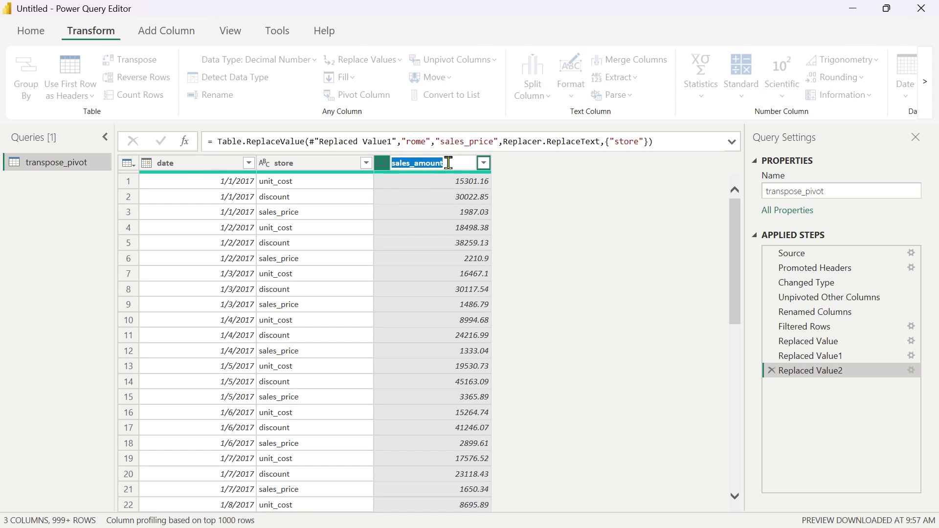
text(amount)
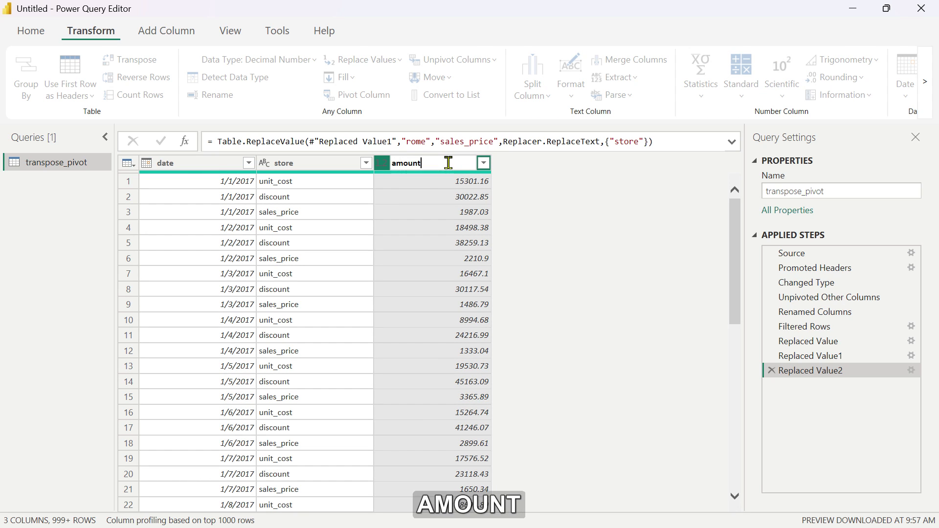
key(Return)
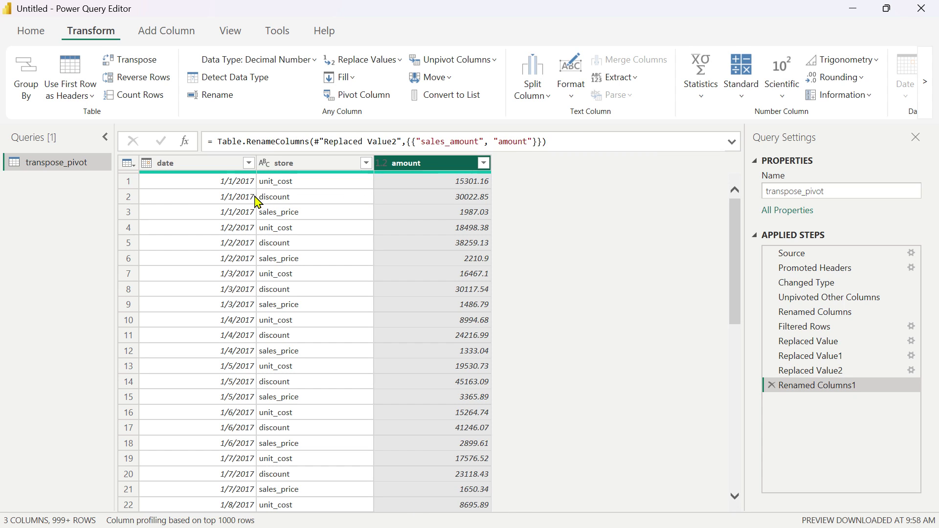
Examine how each store label in the first three rows pairs with its amount for the same date.
click(311, 184)
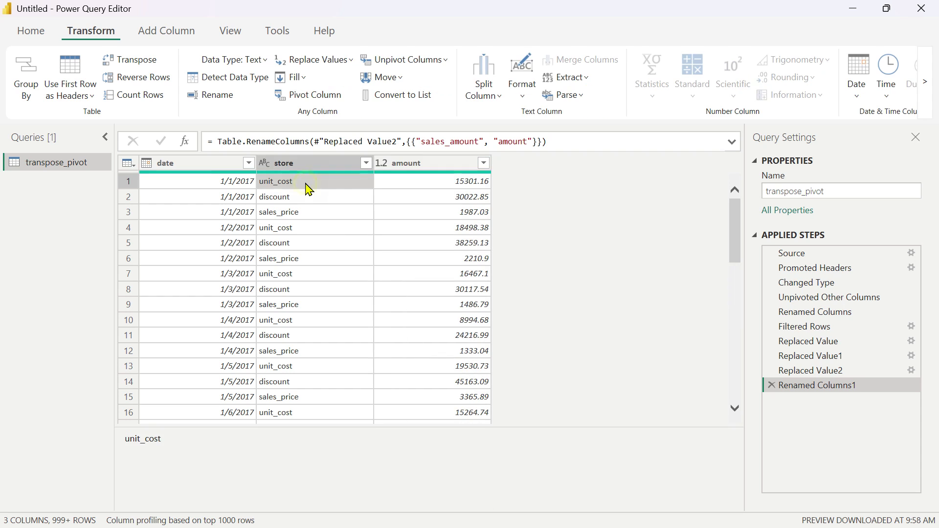
click(445, 183)
click(346, 185)
click(429, 199)
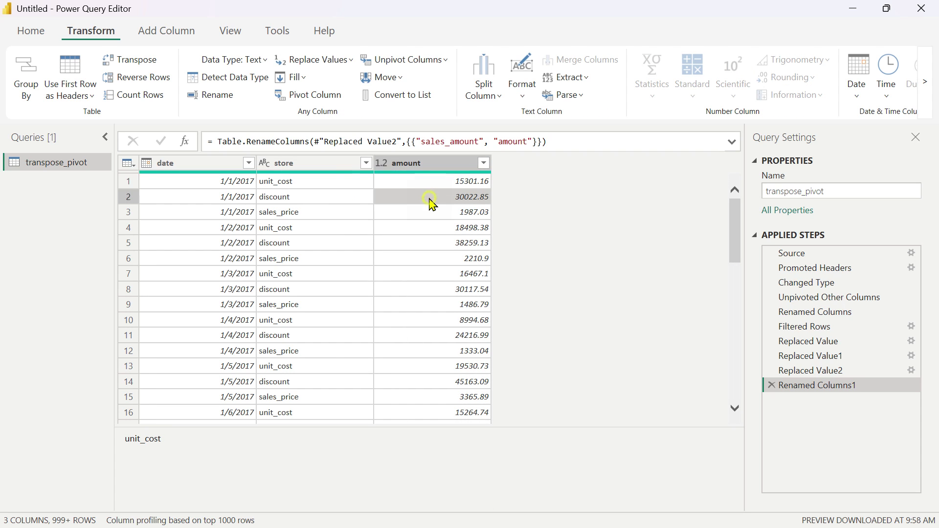
click(314, 200)
click(411, 213)
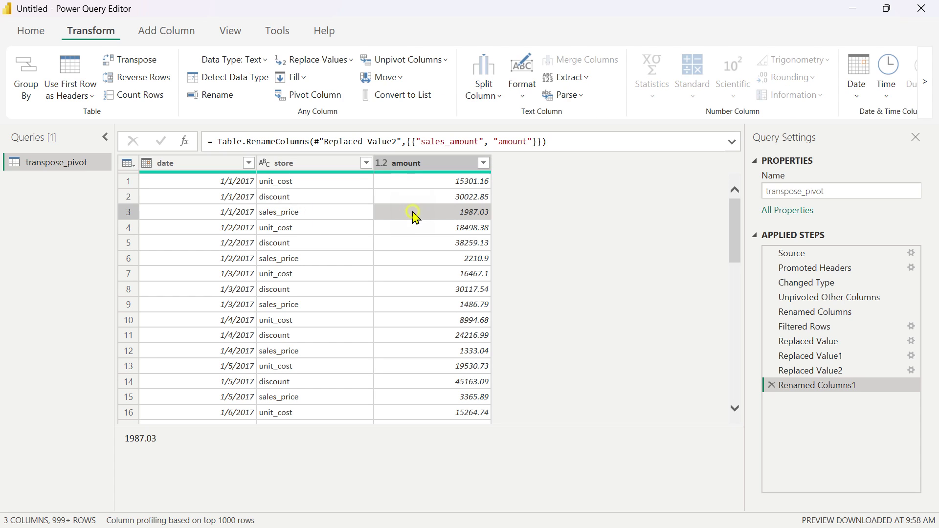
click(344, 220)
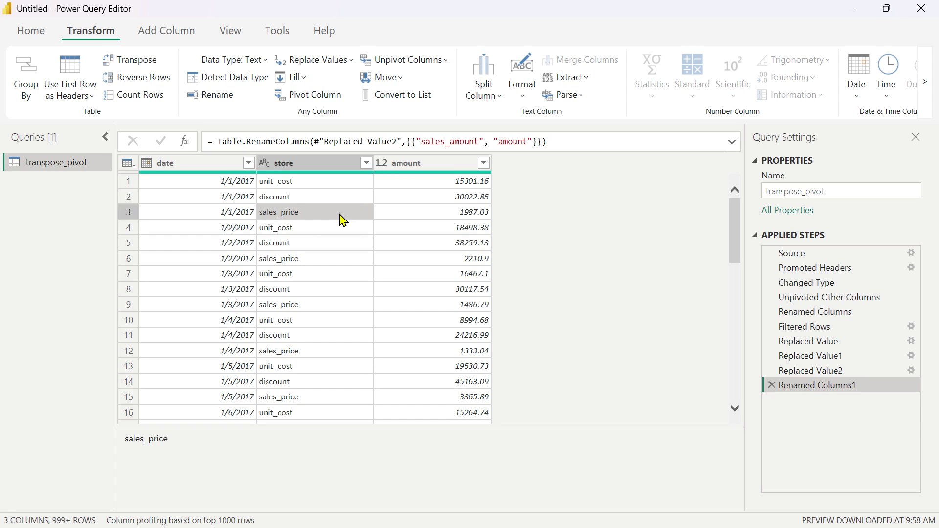
click(337, 166)
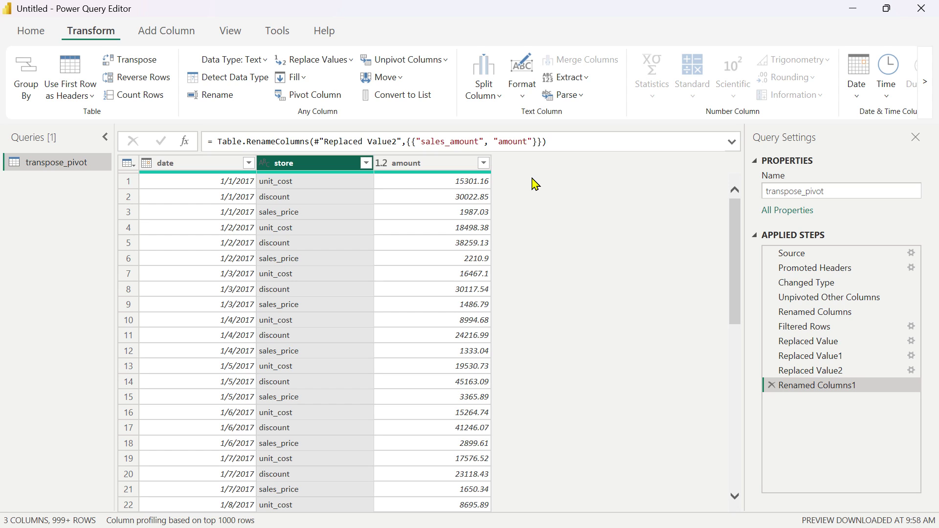
click(292, 184)
click(292, 198)
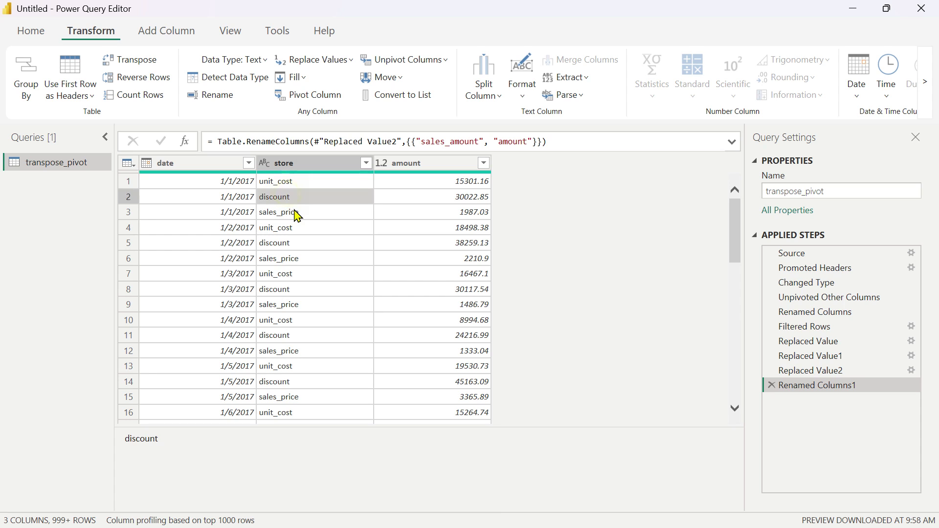
click(297, 216)
click(315, 164)
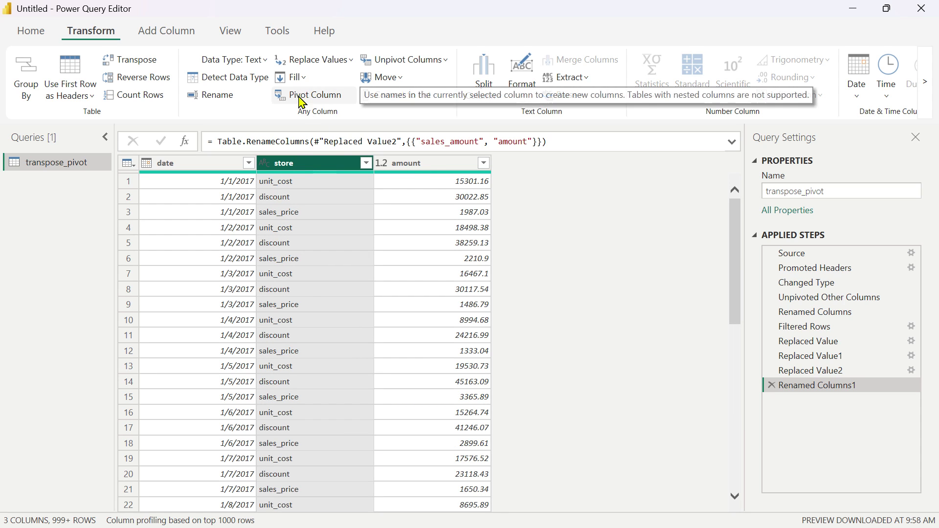
click(312, 98)
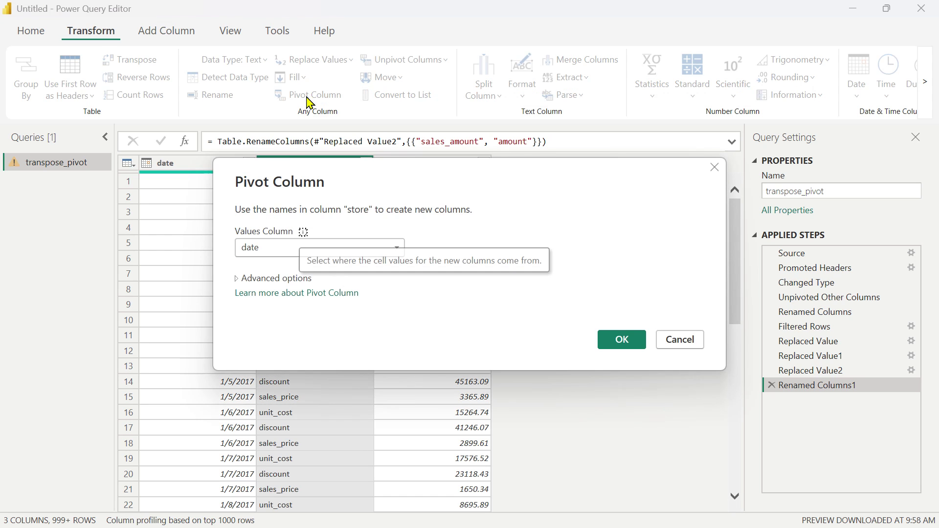
drag(411, 168, 589, 110)
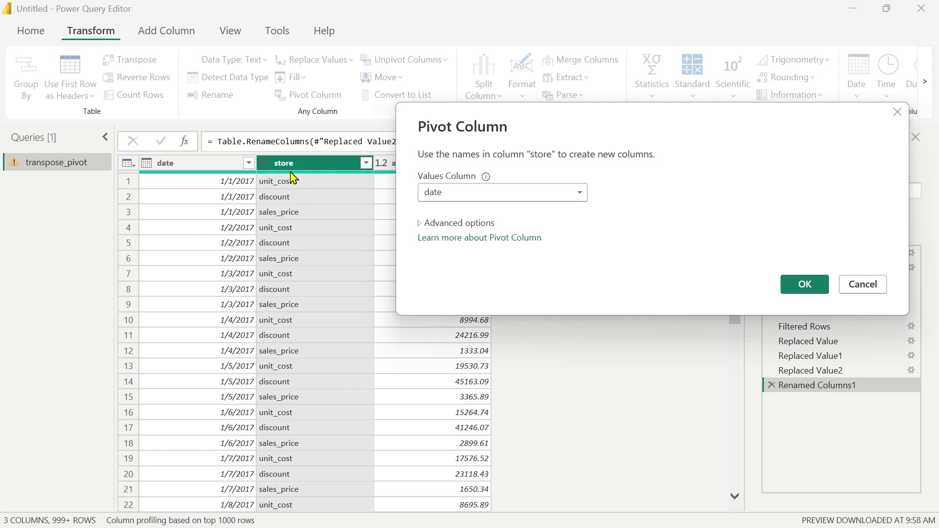
click(897, 112)
Pivot the store column into new columns, using amount as the values column.
click(443, 166)
click(293, 164)
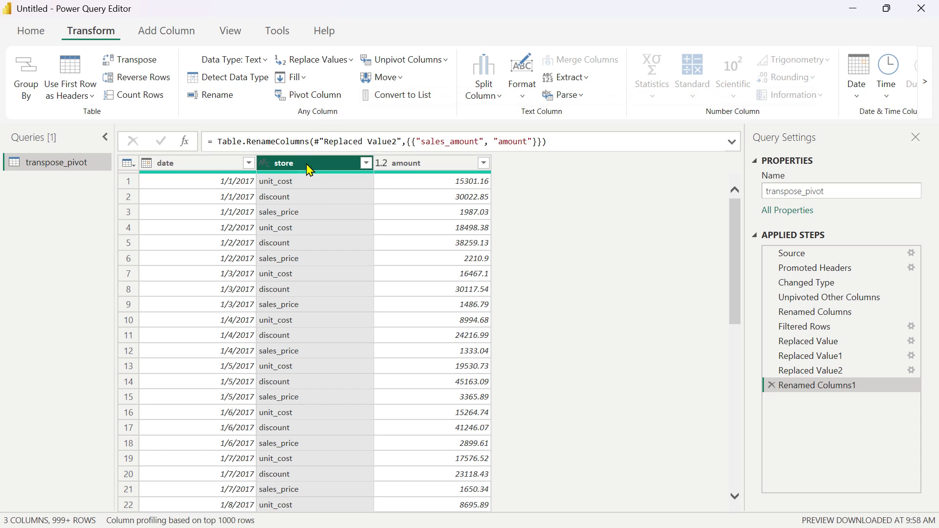
click(314, 95)
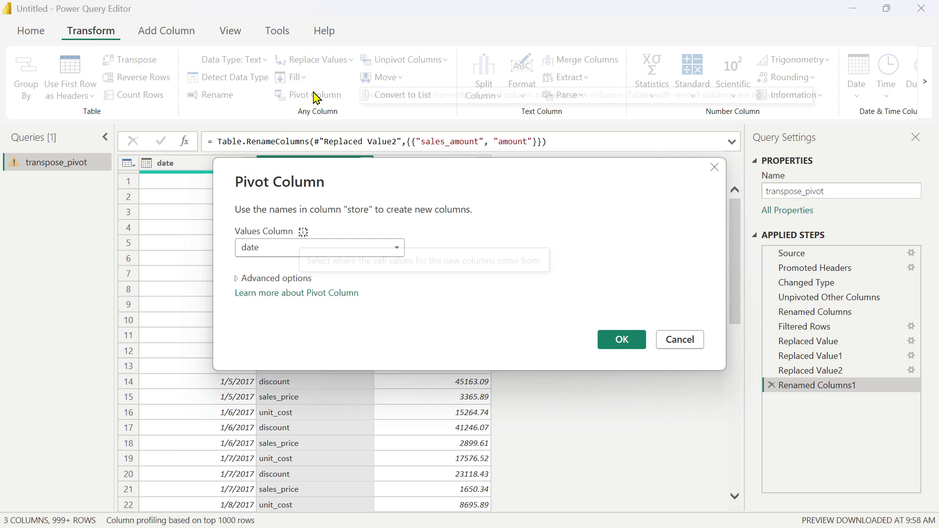
drag(406, 177, 541, 134)
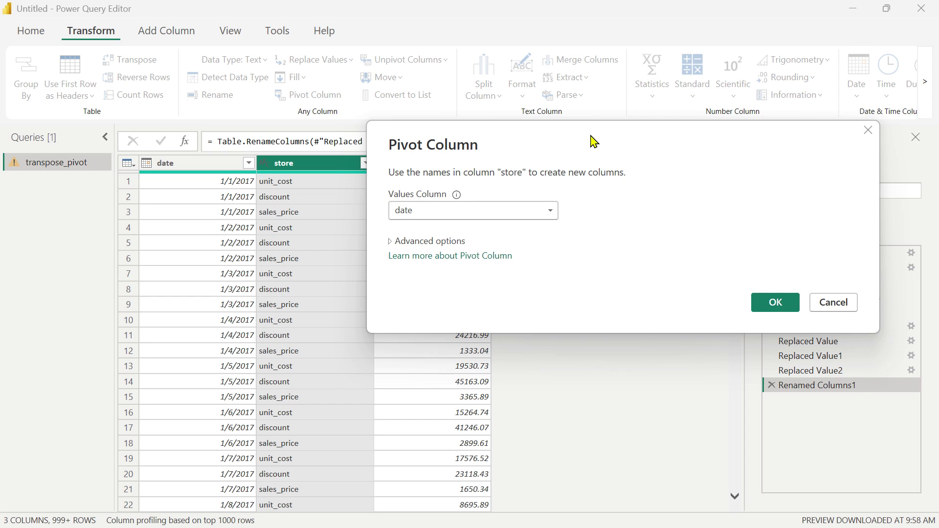
drag(593, 142, 576, 301)
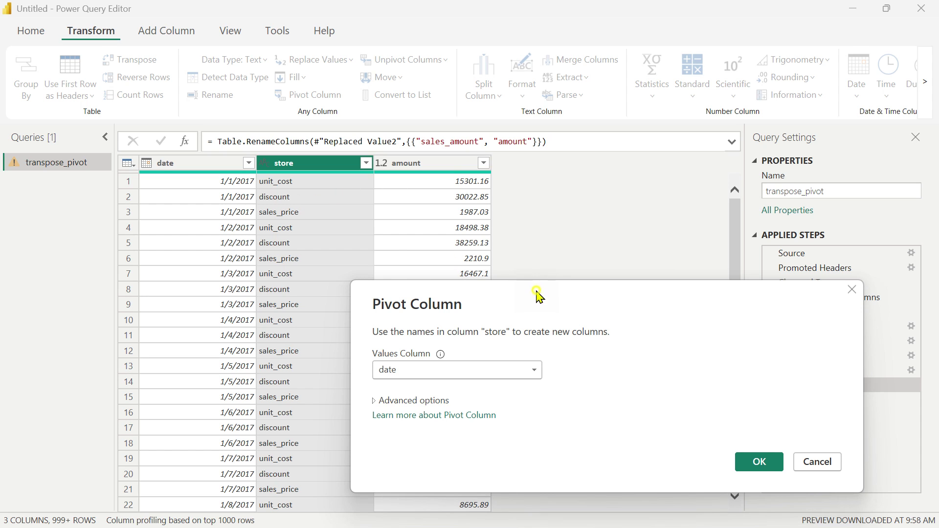
drag(538, 295, 526, 138)
click(483, 211)
click(374, 237)
click(742, 298)
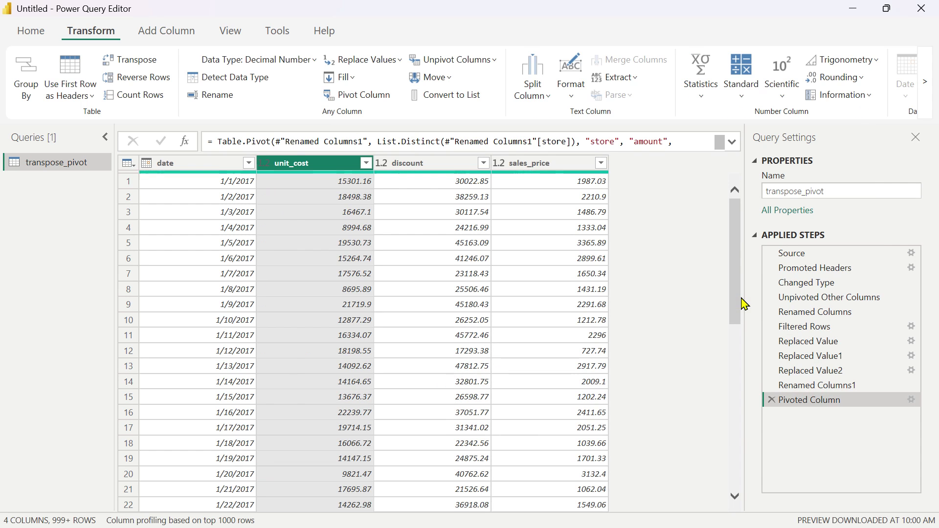
click(430, 167)
click(528, 176)
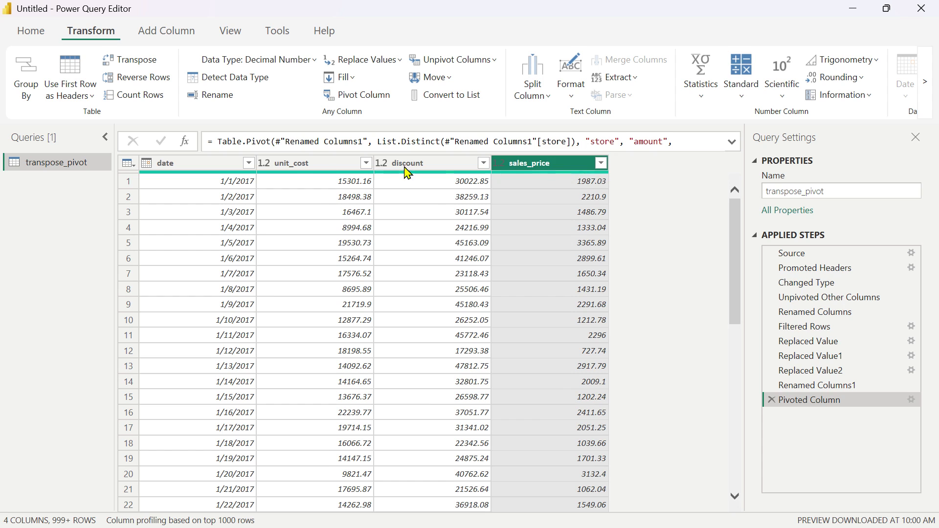
click(323, 171)
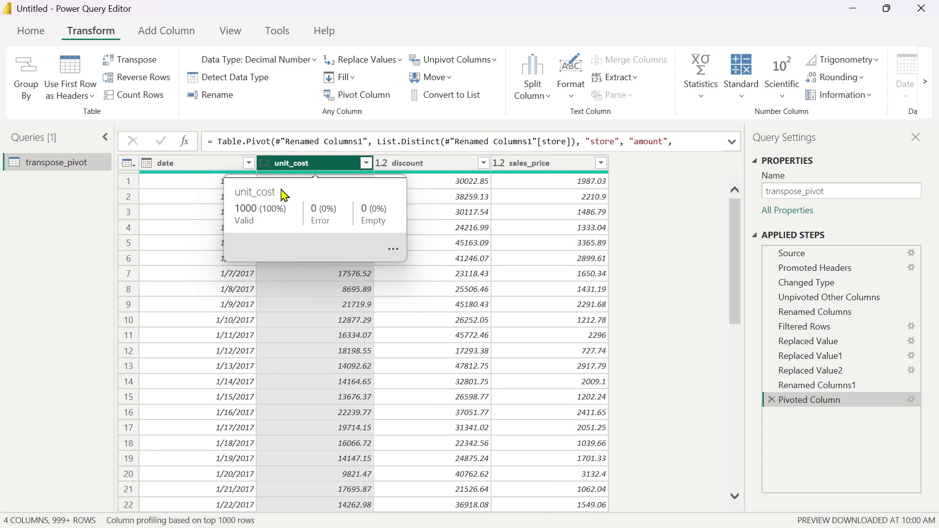
Add a custom column named net with the formula [sales_price]-[discount]-[unit_cost].
click(154, 30)
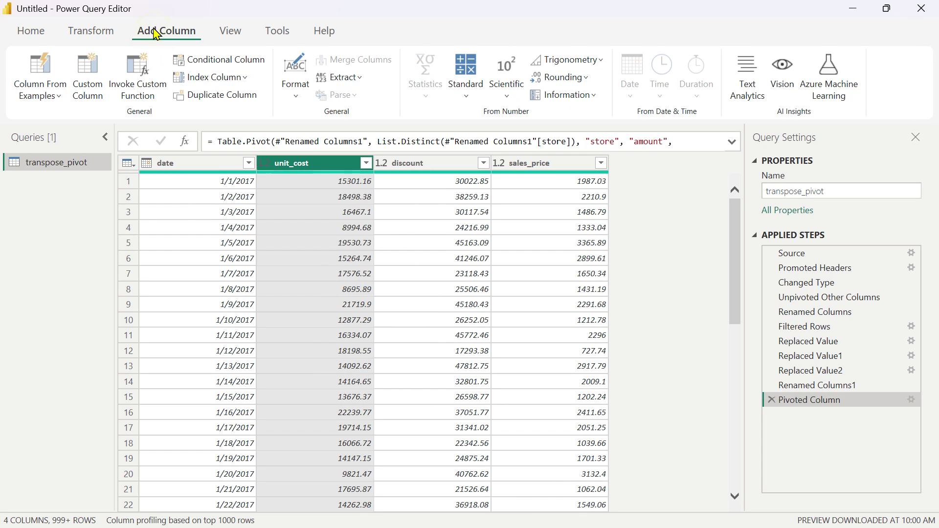
click(87, 79)
drag(283, 191, 235, 189)
key(BackSpace)
text(net)
click(267, 242)
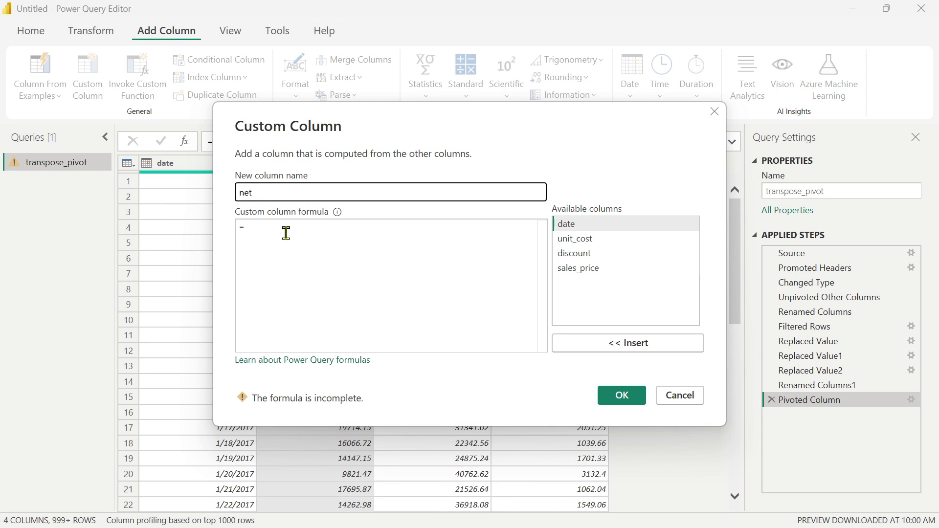
double_click(584, 270)
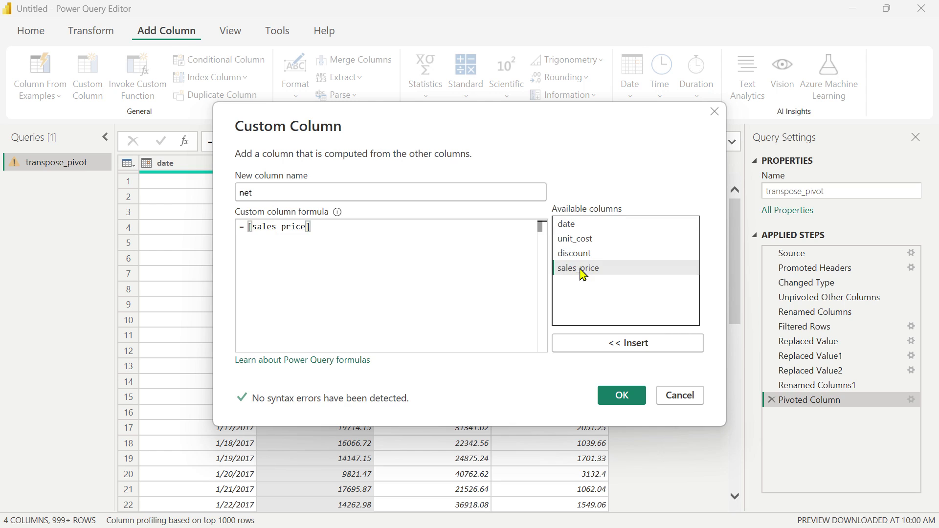
text(-)
double_click(582, 253)
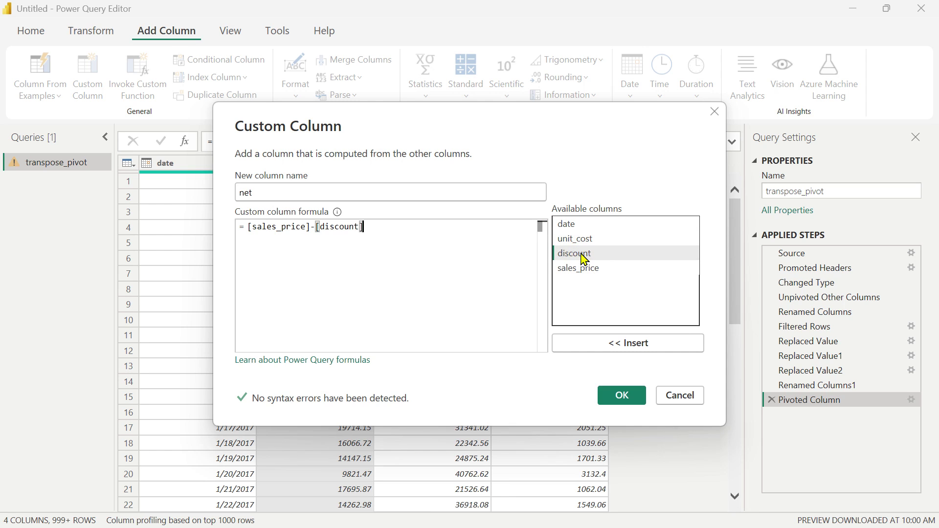
text(-)
double_click(590, 241)
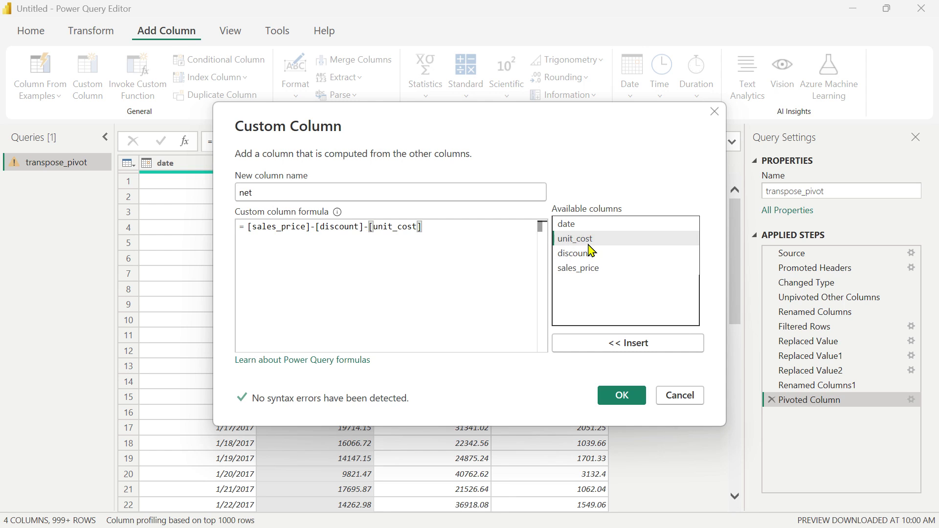
click(624, 396)
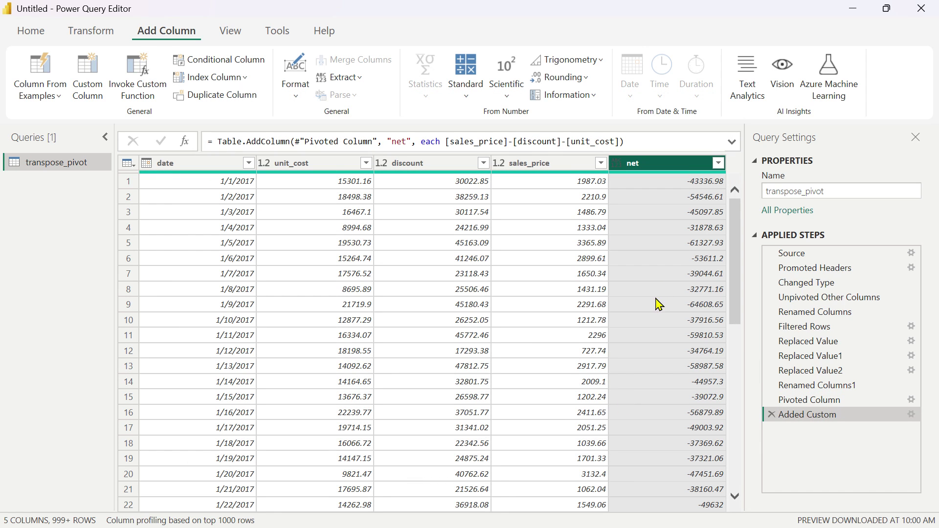